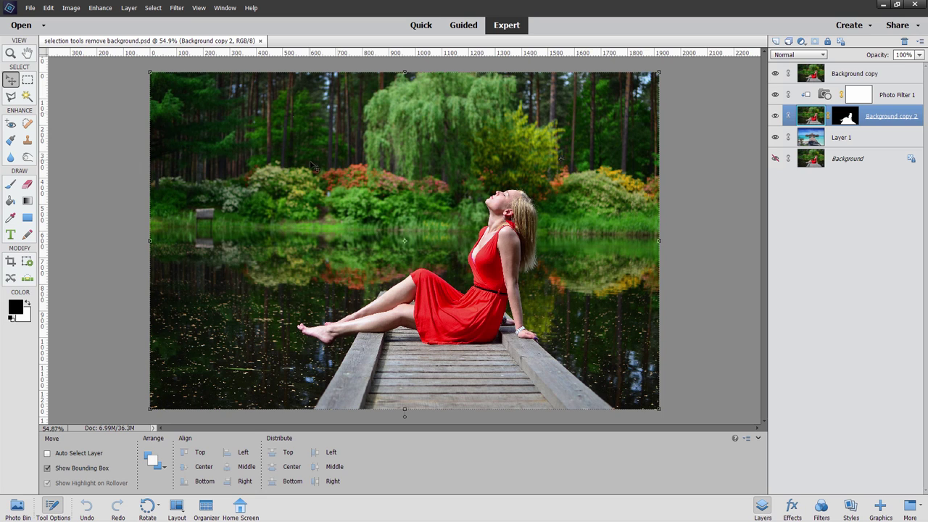
Delete all layers above the Background layer, from Background copy down to Layer 1
left_click(776, 74)
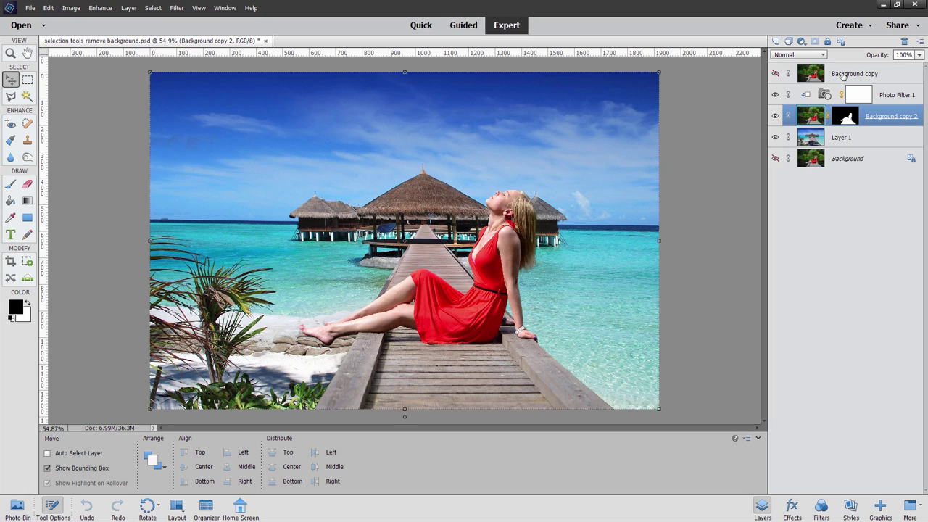
left_click(874, 74)
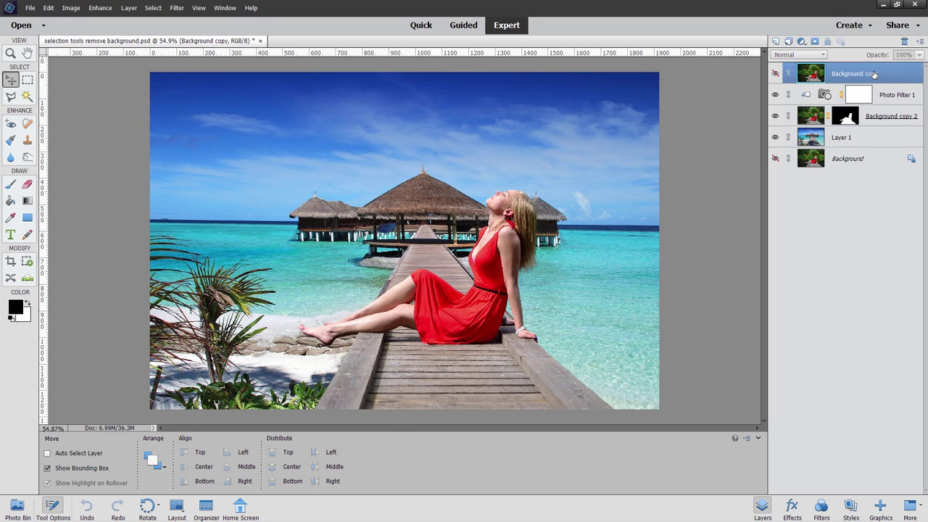
left_click(860, 139, "shift")
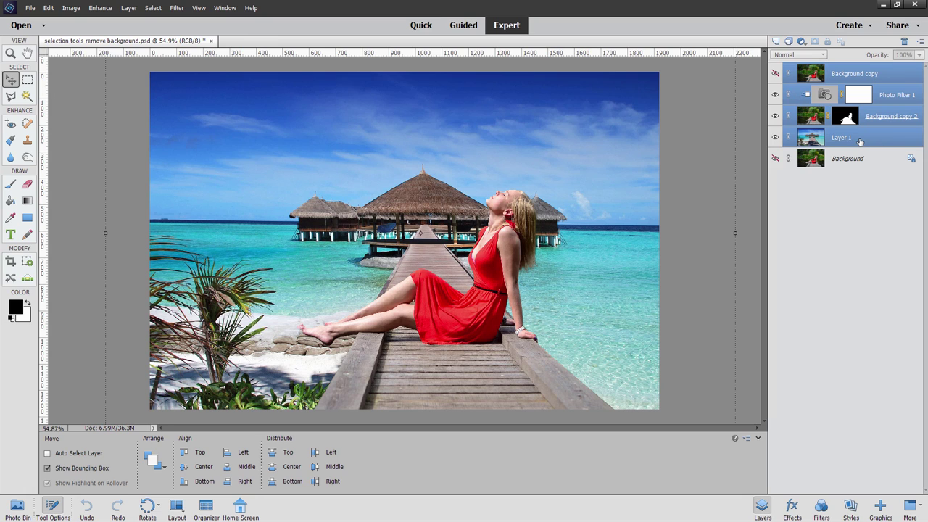
left_click(904, 41)
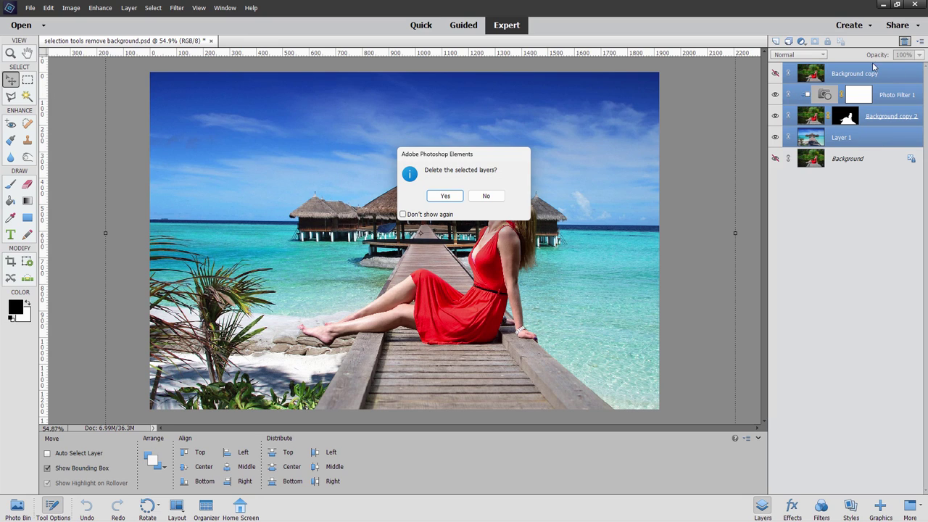
left_click(445, 196)
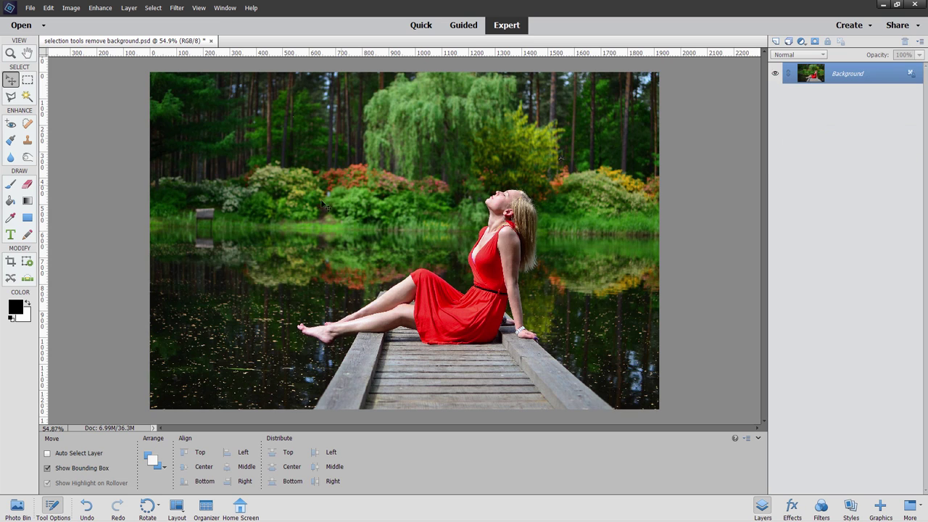
View the open photo beach-666122_1920.jpg, minimize it and return to the Move tool's options for the woman's photo
left_click(17, 506)
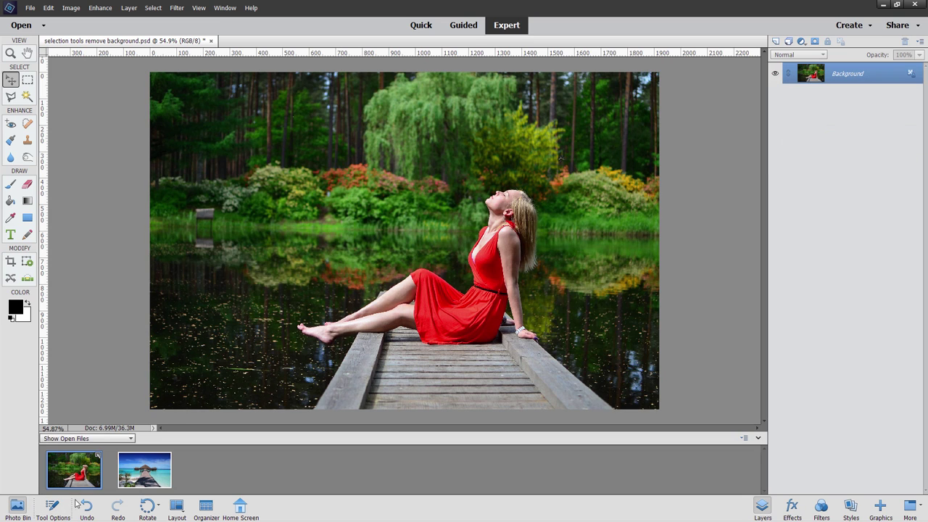
left_click(134, 481)
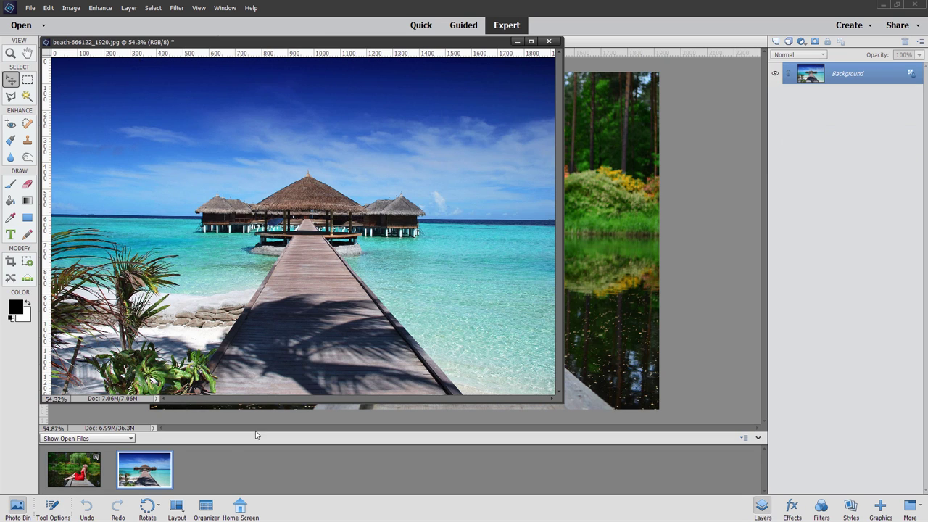
left_click(517, 41)
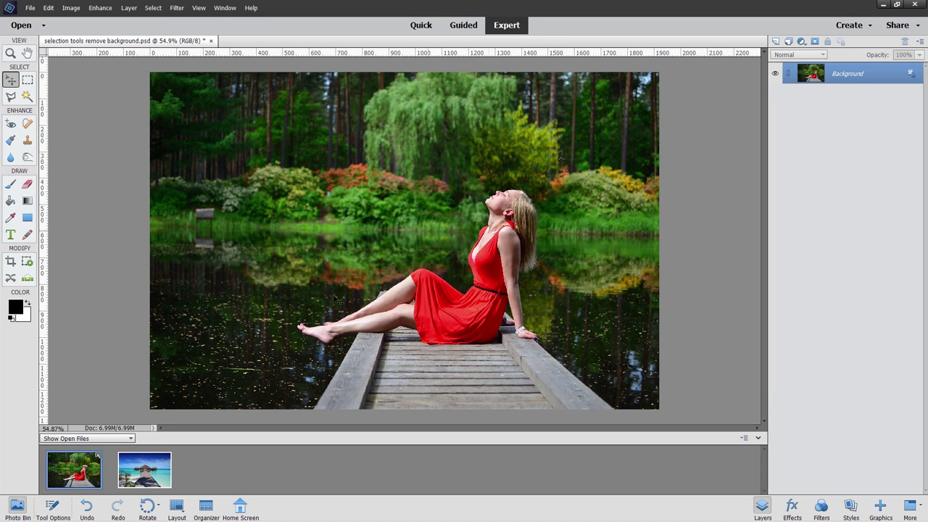
left_click(65, 507)
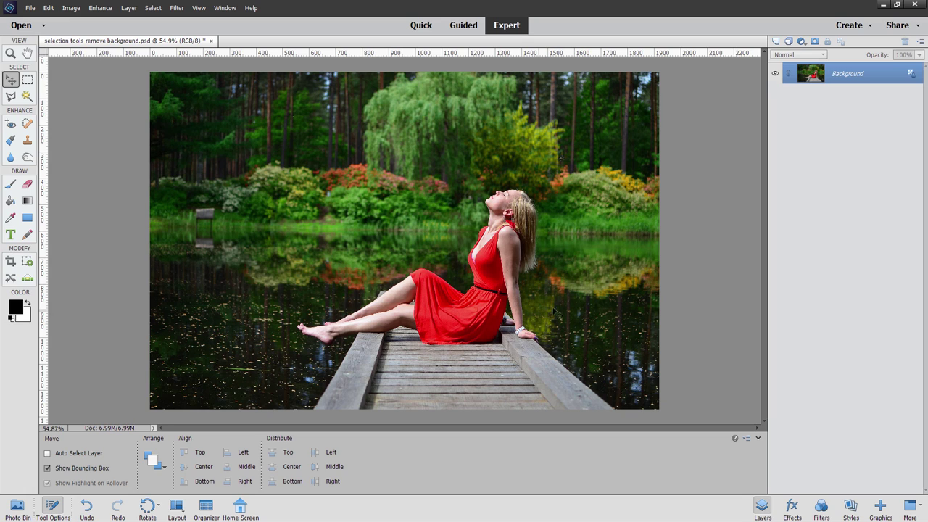
Try a freehand Lasso selection along the woman's front and legs, and deselect it
left_click(11, 97)
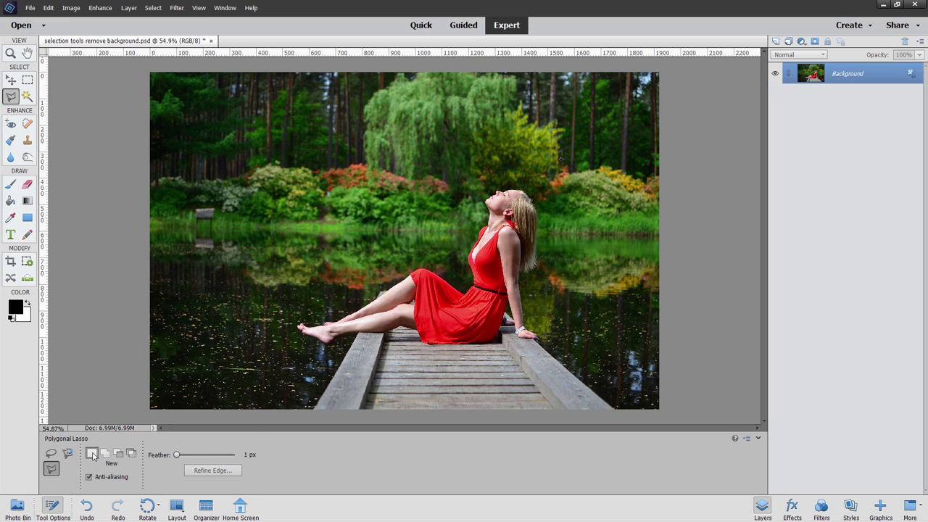
left_click(51, 453)
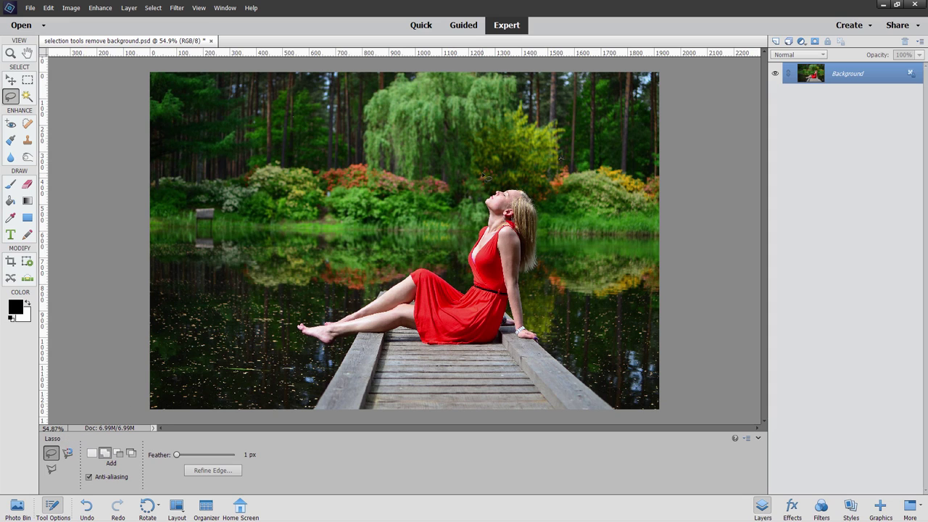
mouse_move(504, 183)
left_mouse_down()
mouse_move(489, 193)
mouse_move(464, 287)
mouse_move(439, 274)
mouse_move(398, 281)
mouse_move(349, 315)
mouse_move(303, 319)
mouse_move(289, 335)
mouse_move(324, 356)
left_mouse_up()
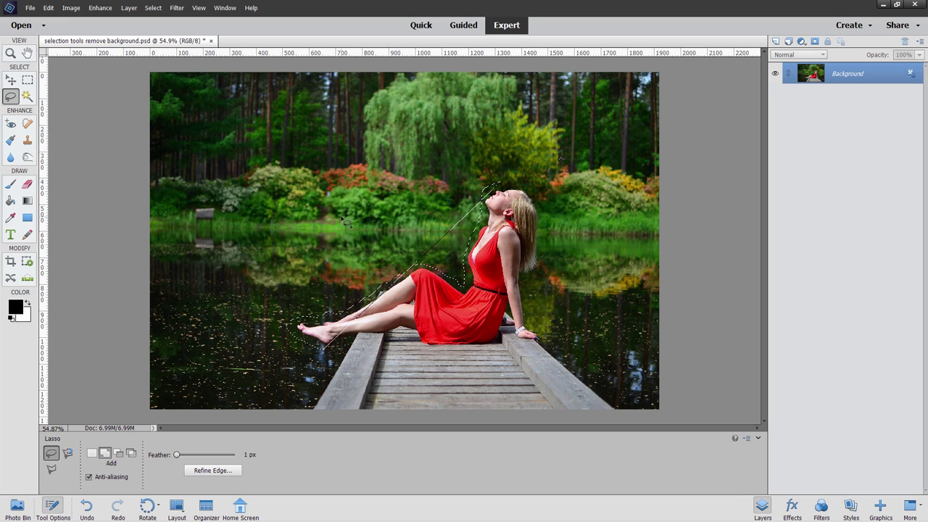
key("ctrl+d")
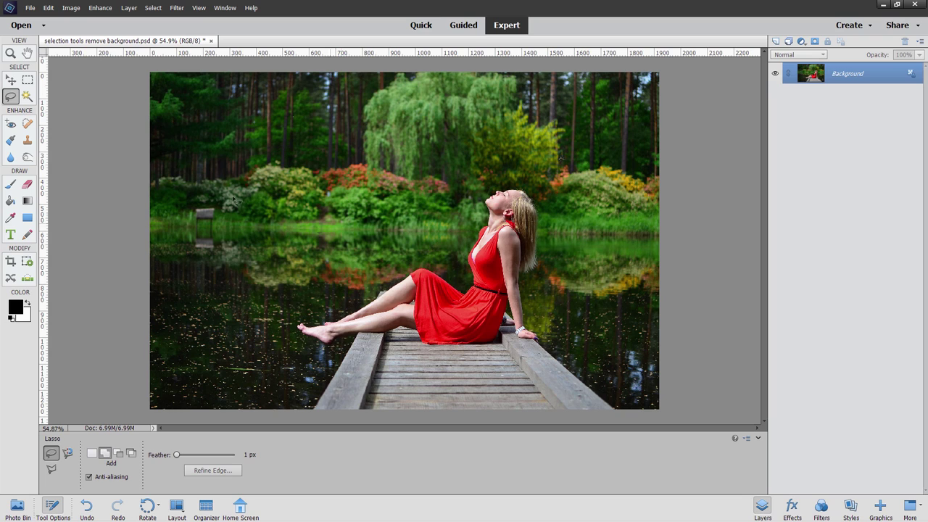
Try a rough straight-edged selection in front of the woman with the Polygonal Lasso, and deselect it
left_click(52, 468)
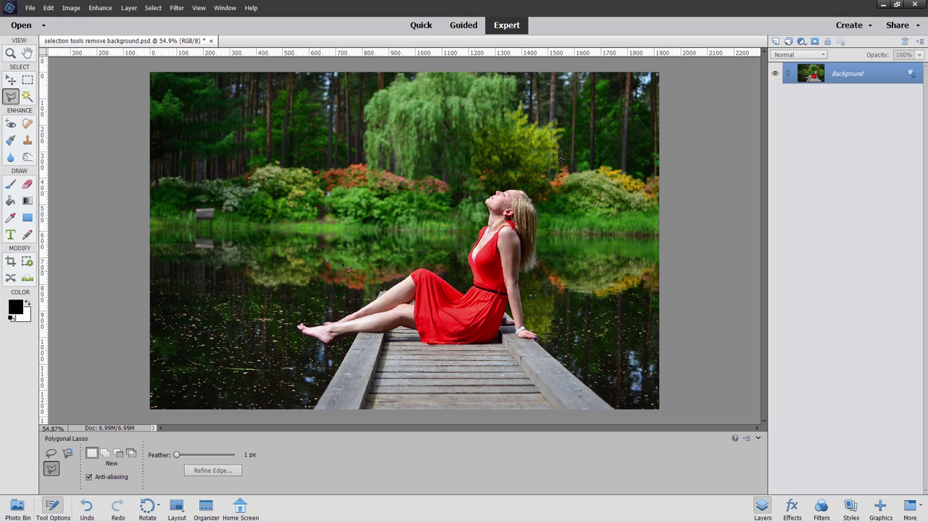
left_click(479, 189)
left_click(473, 226)
left_click(455, 241)
left_click(453, 265)
left_click(391, 248)
left_click(339, 272)
double_click(365, 275)
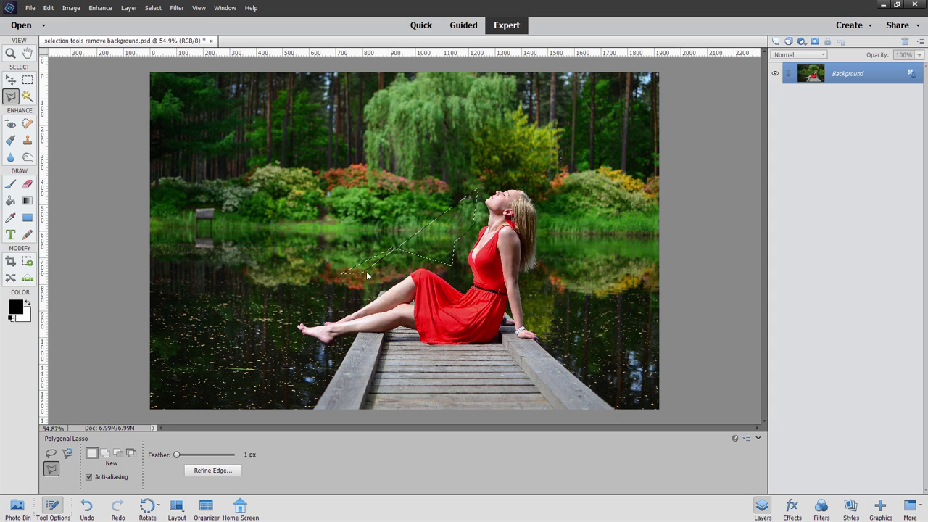
key("ctrl+d")
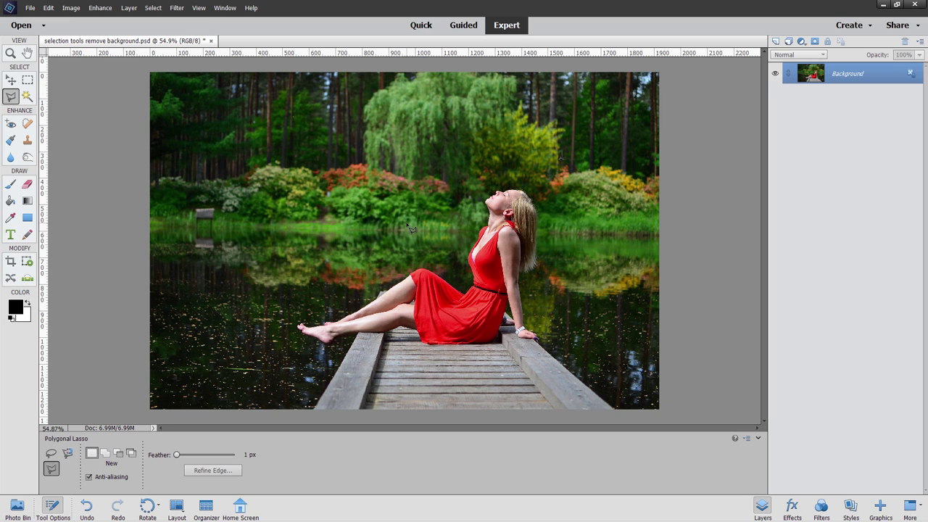
Start a Polygonal Lasso outline with a 1 px feather just outside the woman, from above her forehead down to her chest
left_click(10, 53)
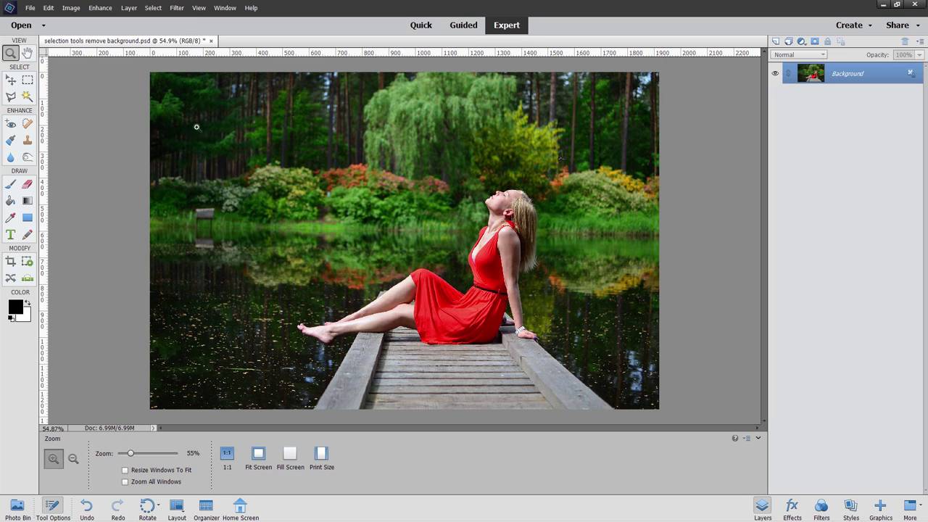
left_click(437, 204)
left_click(438, 204)
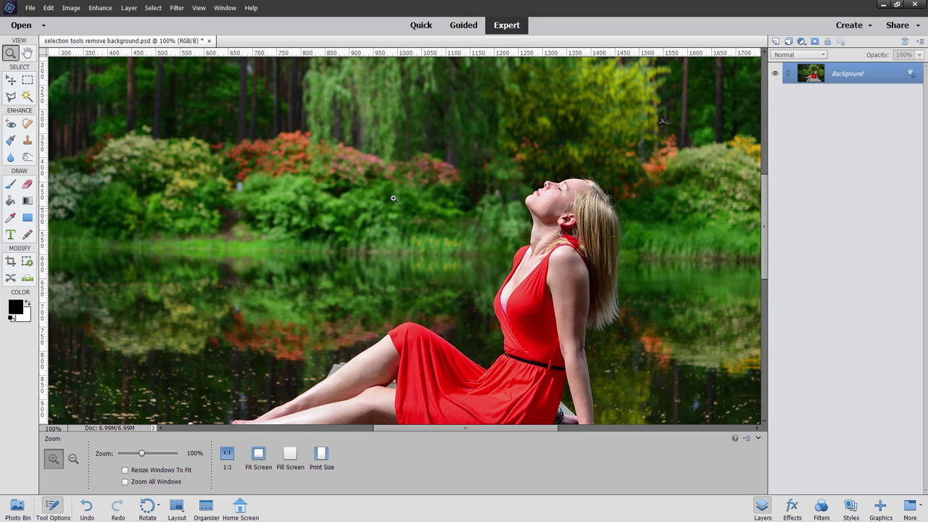
left_click(16, 96)
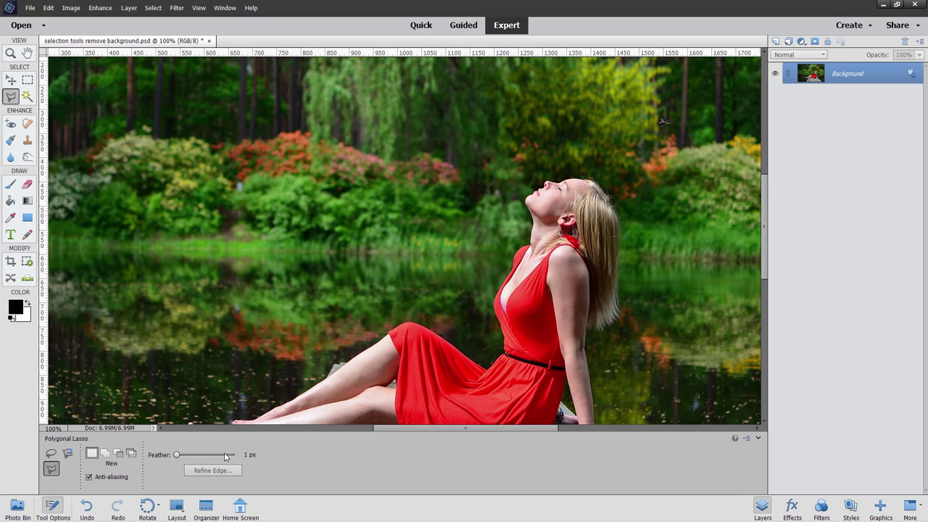
left_click_drag(259, 455, 215, 457)
left_click(261, 454)
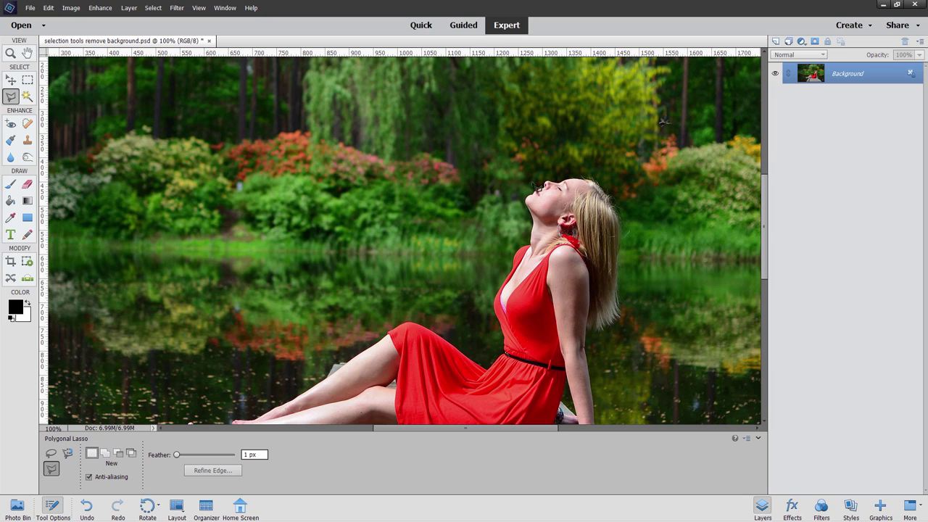
left_click(553, 174)
left_click(530, 188)
left_click(522, 195)
left_click(521, 208)
left_click(525, 228)
left_click(525, 238)
left_click(509, 253)
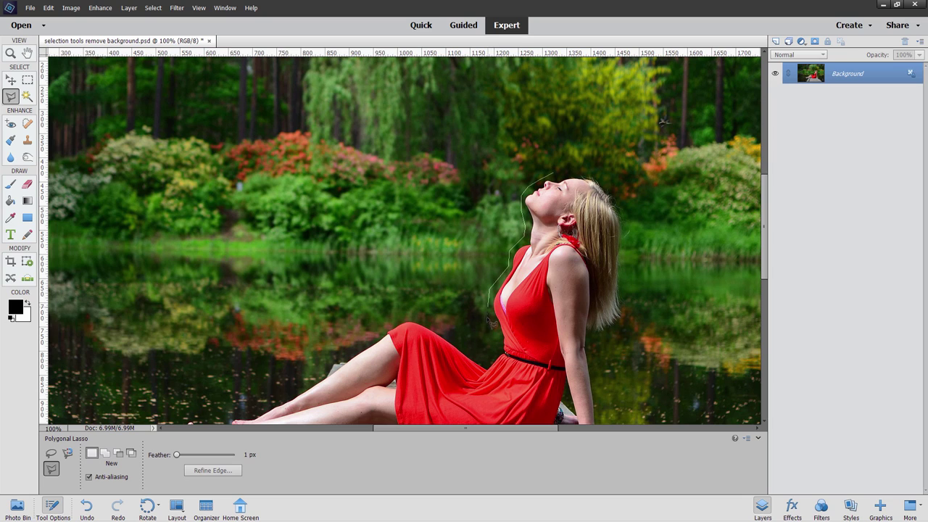
Continue the polygonal outline from the woman's waist over her knee and along her shins
left_click(493, 358)
left_click(416, 316)
left_click(334, 359)
left_click(323, 377)
left_click_drag(282, 380, 366, 226)
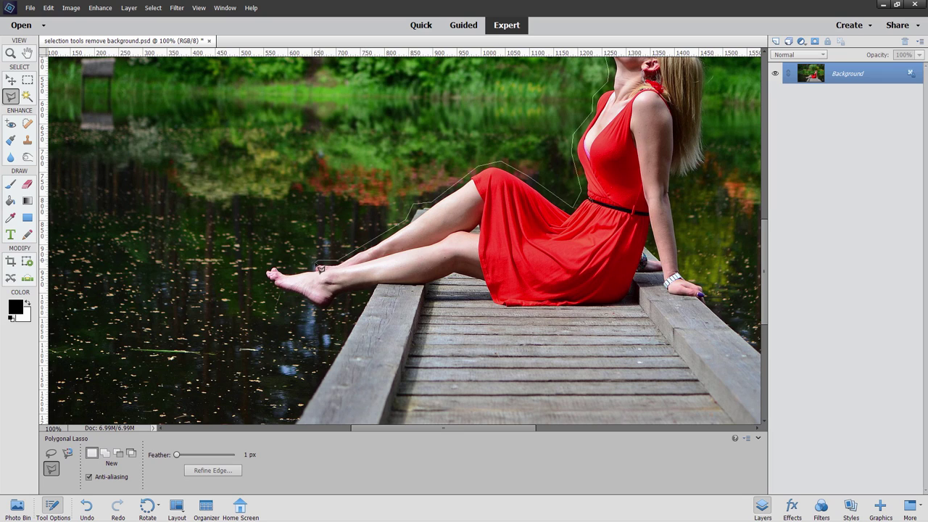
Continue the polygonal outline around the woman's feet and down the dock's left edge to just below the image
left_click(288, 271)
left_click(276, 264)
left_click(267, 265)
left_click(261, 277)
left_click(273, 290)
left_click(317, 308)
left_click(346, 297)
left_click(374, 296)
key("space")
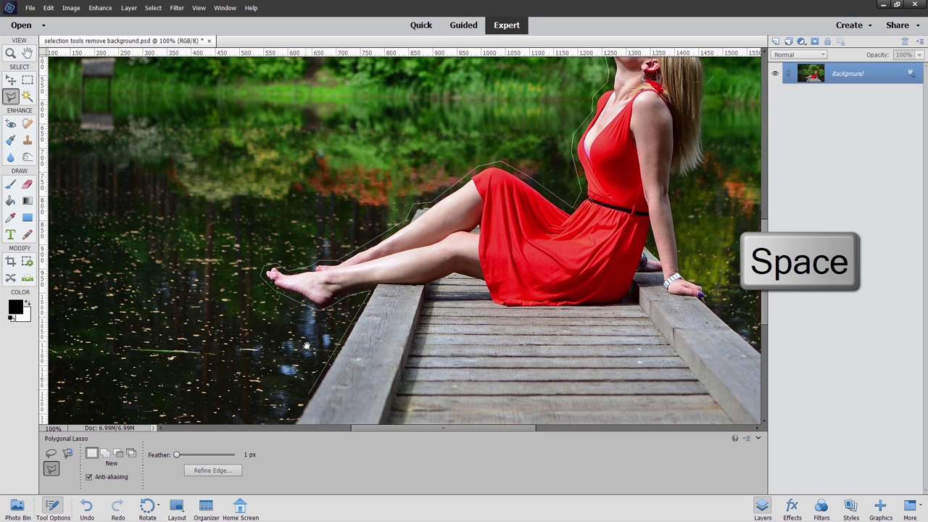
left_click_drag(309, 417, 295, 334)
left_click(273, 347)
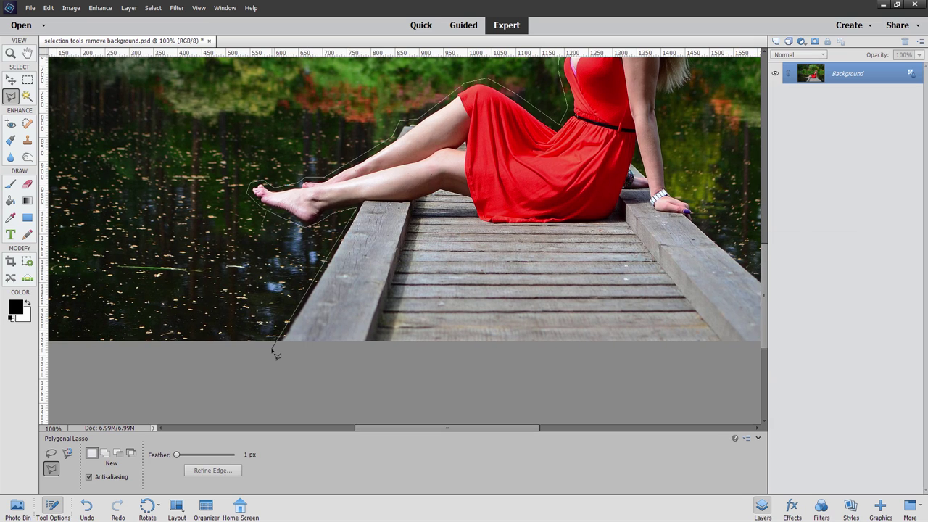
Continue the polygonal outline below the image to the dock's lower right corner and up its right edge
left_click(722, 348)
key("space")
left_click_drag(731, 355, 387, 364)
left_click(471, 359)
left_click(434, 309)
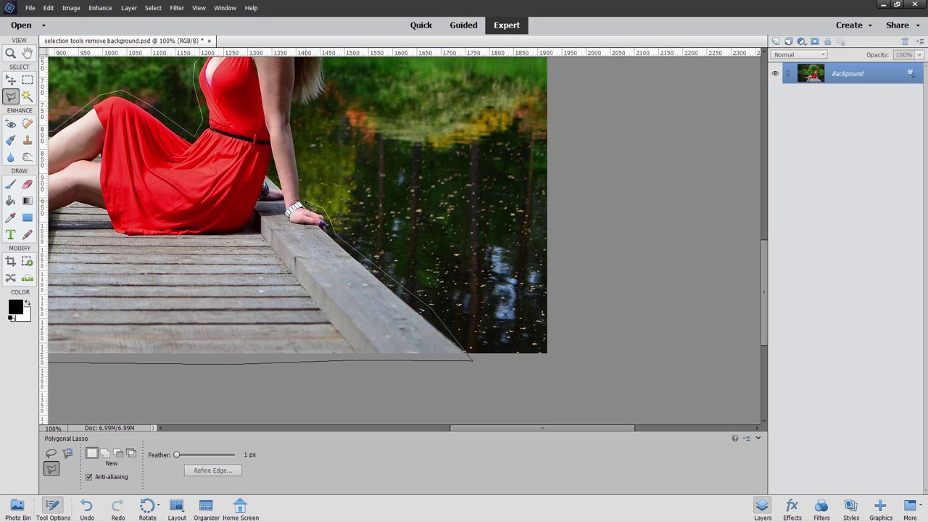
Complete the polygonal selection past the woman's hand, arm and hair, closing it at the starting point above her forehead
left_click(310, 204)
left_click(320, 103)
left_click_drag(348, 95, 387, 282)
left_click(371, 275)
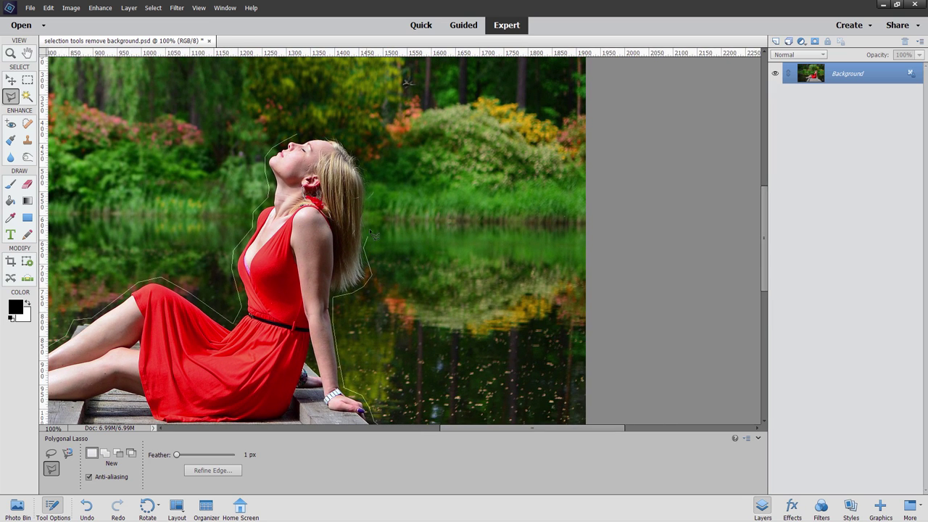
left_click(369, 181)
left_click(357, 156)
left_click(344, 143)
left_click(300, 138)
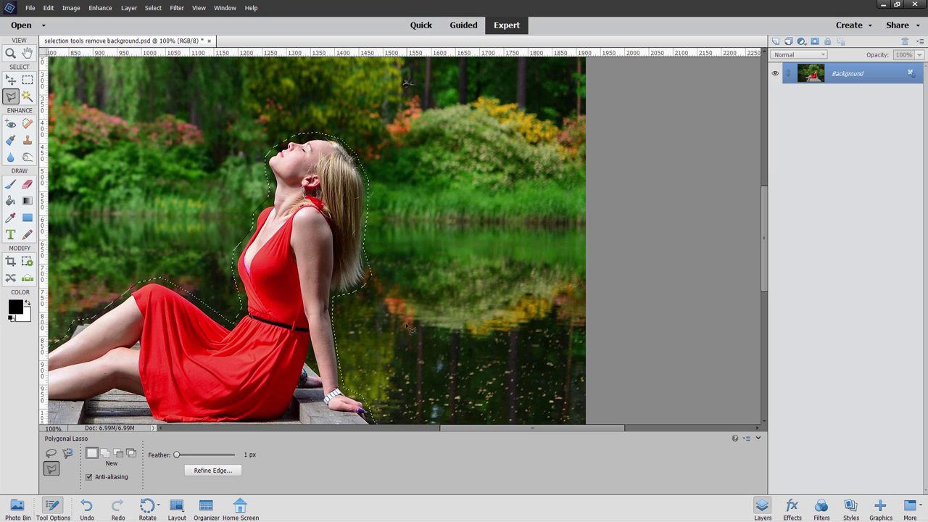
Open Refine Edge for the selection and brush away the background fringe along the woman's chin, chest and waist
left_click(209, 472)
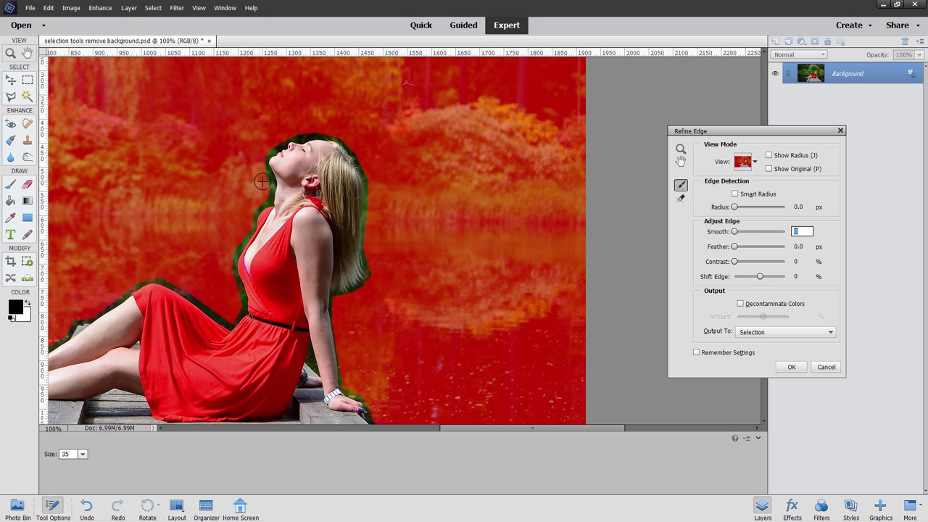
mouse_move(263, 151)
left_mouse_down()
mouse_move(267, 201)
mouse_move(245, 190)
mouse_move(266, 198)
mouse_move(266, 181)
mouse_move(252, 224)
left_mouse_up()
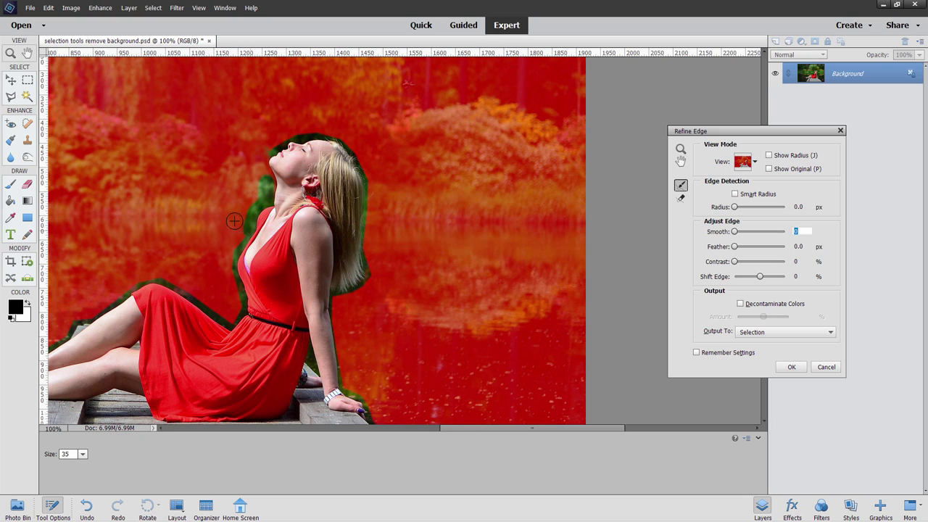
mouse_move(231, 217)
left_mouse_down()
mouse_move(245, 231)
mouse_move(231, 260)
mouse_move(230, 313)
left_mouse_up()
left_click(240, 306)
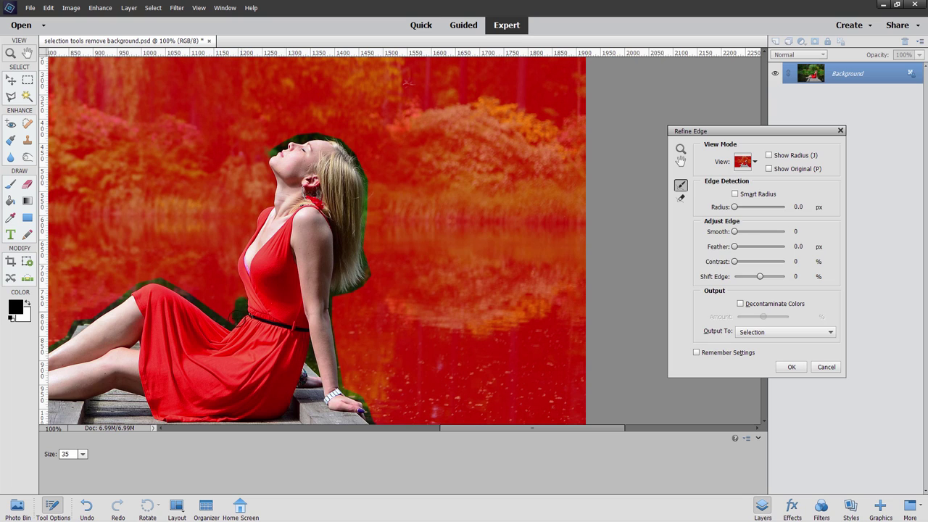
Brush away the fringe along the skirt and knee with the Refine Radius brush, and undo the stray stroke by the face
left_click(202, 297)
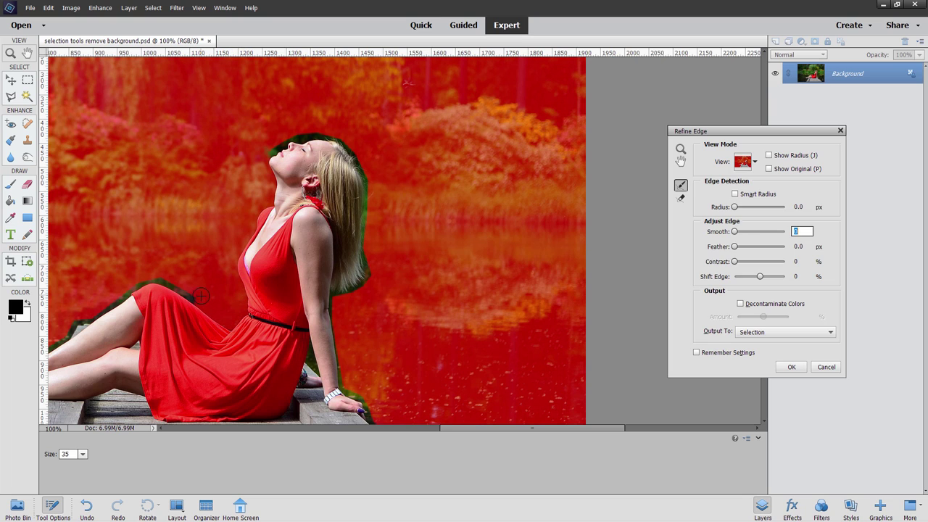
left_click(202, 299)
mouse_move(182, 288)
left_mouse_down()
mouse_move(144, 277)
mouse_move(151, 260)
mouse_move(150, 277)
mouse_move(84, 319)
left_mouse_up()
left_click(271, 149)
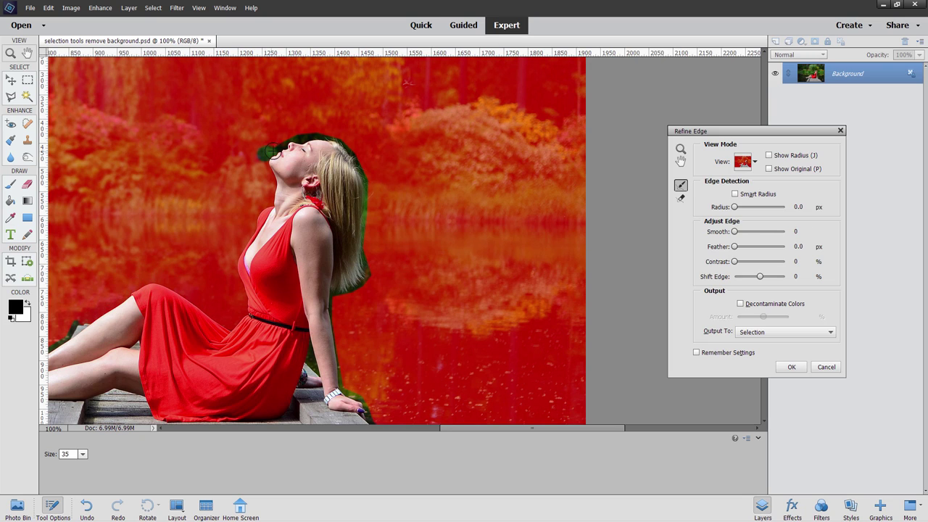
key("ctrl+z")
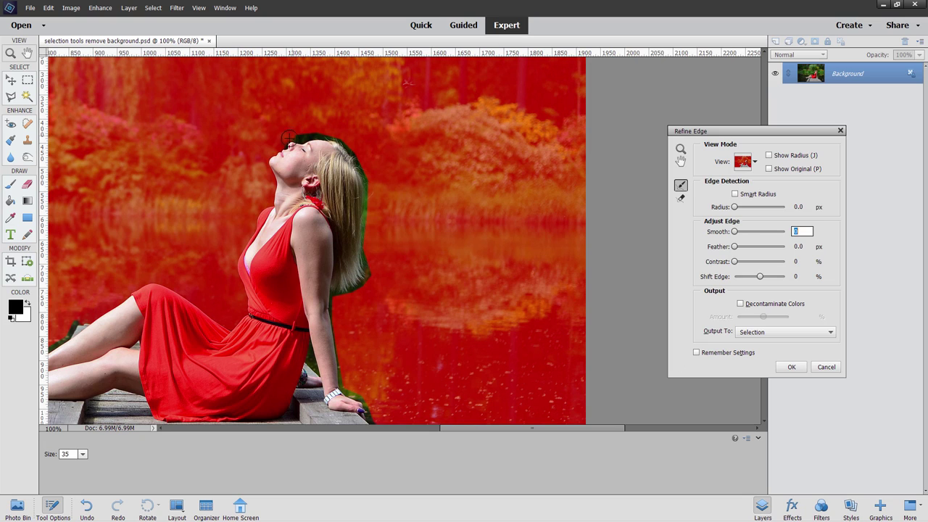
Brush away the background fringe around the woman's forehead, hair and supporting arm, and along the dock's right edge below her hand
left_click(288, 139)
mouse_move(319, 132)
left_mouse_down()
mouse_move(314, 129)
mouse_move(355, 145)
mouse_move(390, 210)
mouse_move(407, 173)
mouse_move(370, 201)
mouse_move(366, 244)
mouse_move(383, 280)
mouse_move(364, 272)
mouse_move(369, 293)
mouse_move(359, 278)
mouse_move(361, 300)
mouse_move(348, 285)
mouse_move(345, 312)
mouse_move(335, 294)
mouse_move(357, 305)
mouse_move(337, 313)
mouse_move(345, 357)
left_mouse_up()
key("ctrl+z")
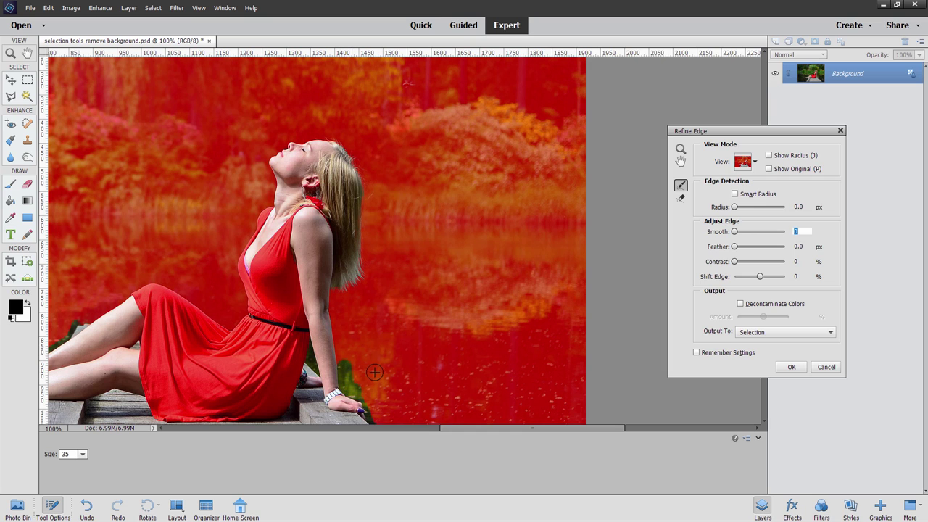
mouse_move(375, 356)
left_mouse_down()
mouse_move(416, 209)
mouse_move(431, 191)
mouse_move(415, 226)
mouse_move(432, 258)
left_mouse_up()
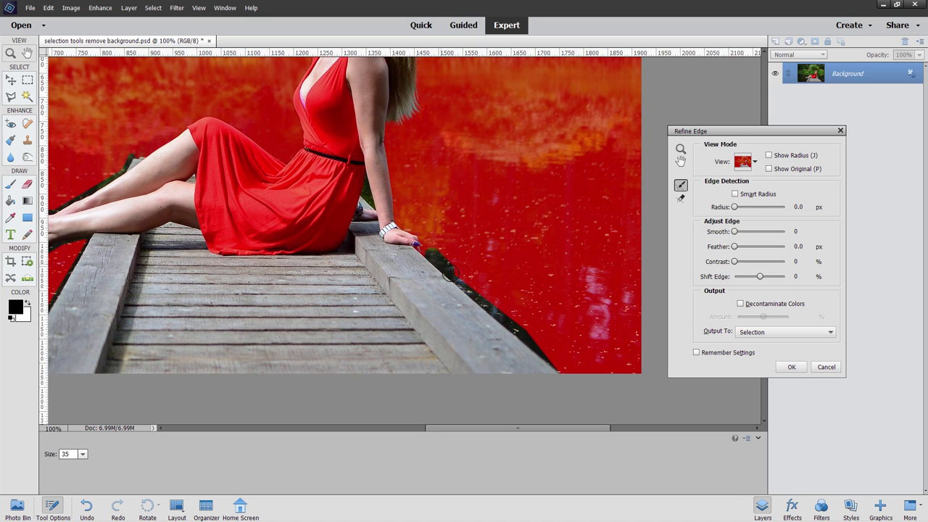
mouse_move(469, 292)
left_mouse_down()
mouse_move(525, 309)
mouse_move(499, 317)
mouse_move(570, 365)
left_mouse_up()
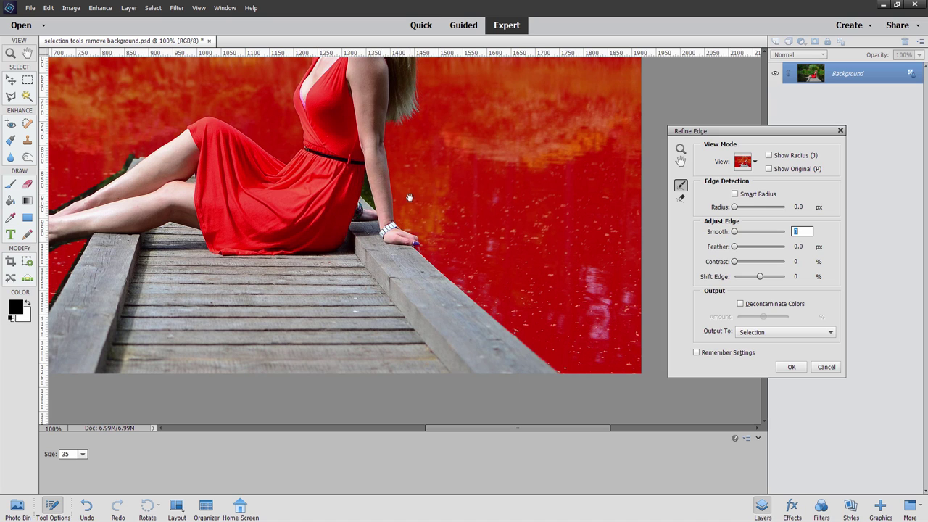
Brush away the dark fringe along the woman's legs, toes and the sole of her foot with the Refine Radius brush
left_click_drag(428, 193, 624, 195)
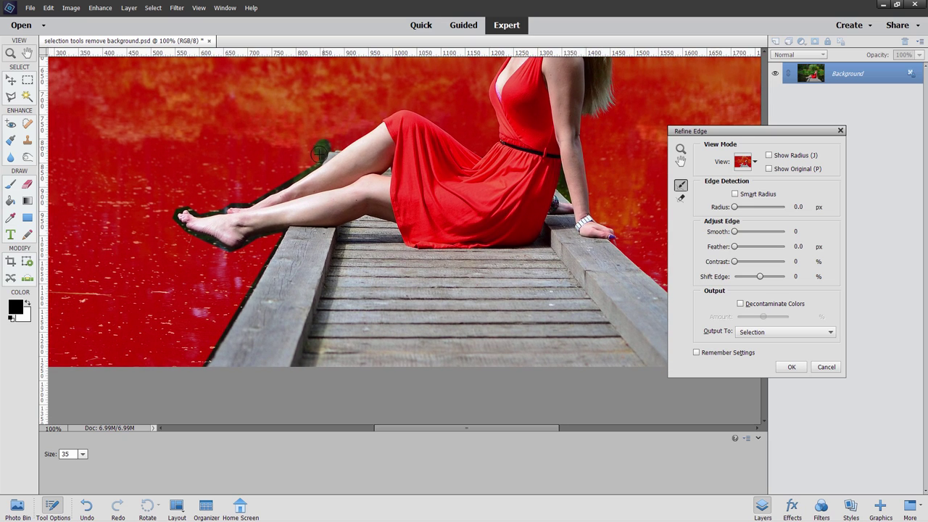
mouse_move(306, 166)
left_mouse_down()
mouse_move(267, 189)
mouse_move(245, 182)
mouse_move(256, 191)
mouse_move(203, 214)
mouse_move(171, 206)
left_mouse_up()
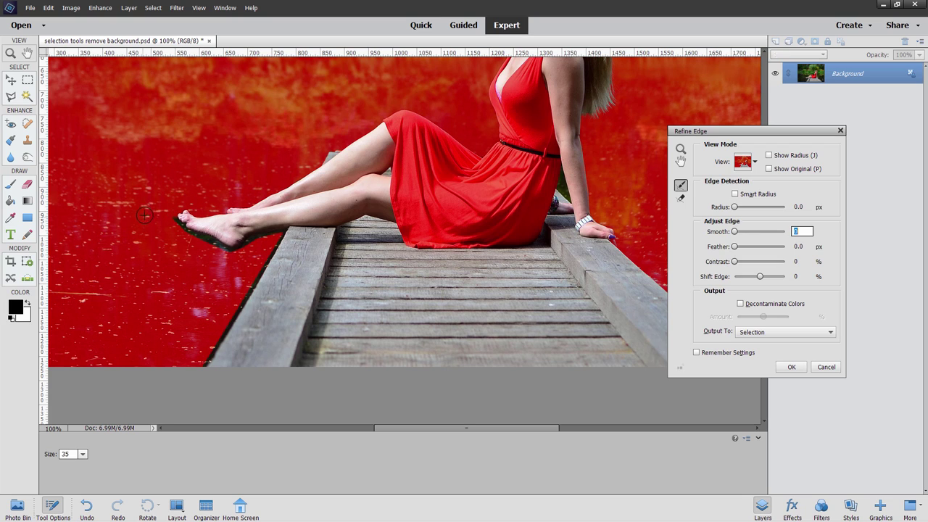
left_click(162, 213)
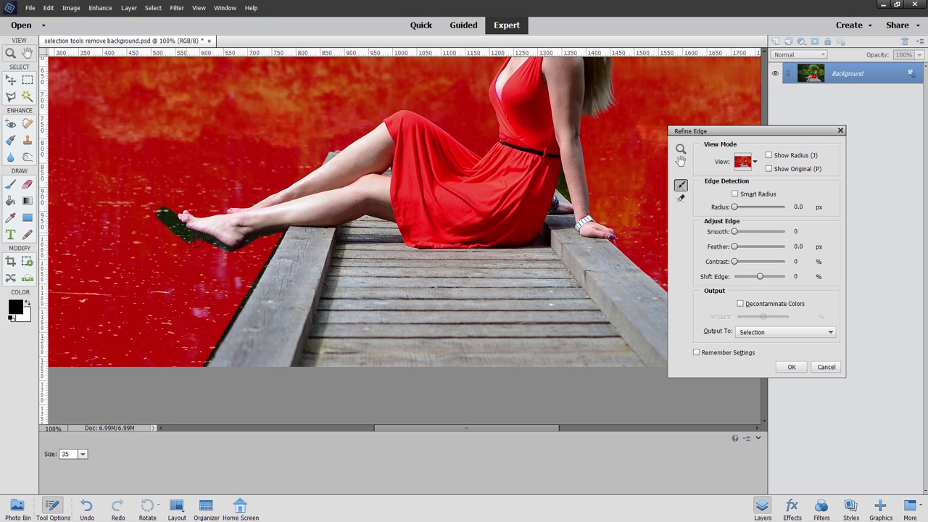
left_click_drag(194, 240, 218, 249)
left_click(226, 256)
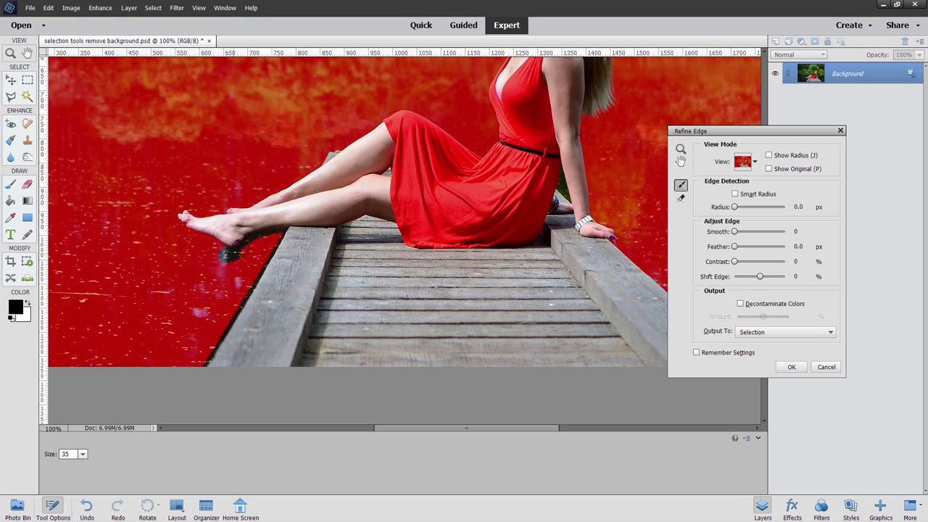
Brush away the fringe along the dock's left edge from the foot down to the bottom of the image
mouse_move(285, 230)
left_mouse_down()
mouse_move(263, 242)
mouse_move(280, 245)
mouse_move(268, 248)
mouse_move(250, 292)
mouse_move(245, 266)
mouse_move(240, 309)
mouse_move(203, 368)
left_mouse_up()
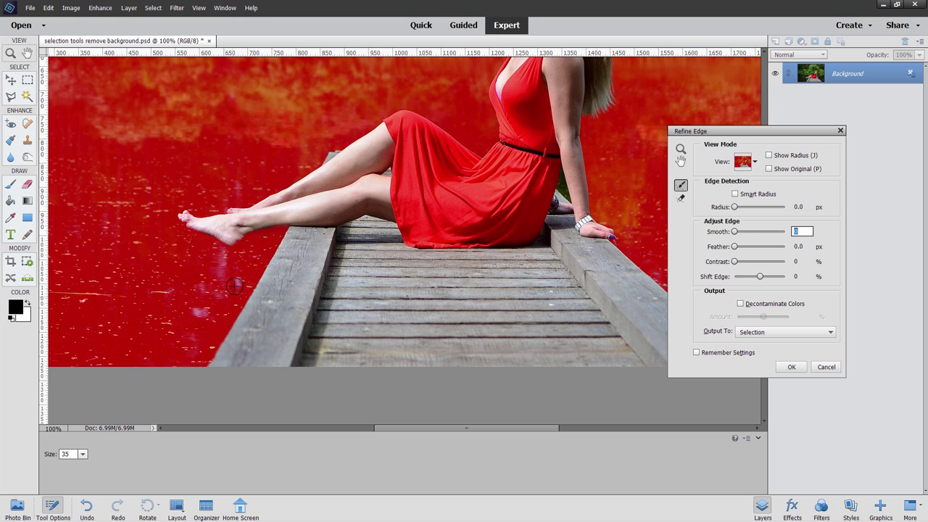
left_click_drag(246, 283, 283, 229)
Apply Refine Edge with Smart Radius on, radius 1 px and contrast 50%, outputting to New Layer with Layer Mask
left_click_drag(392, 193, 293, 313)
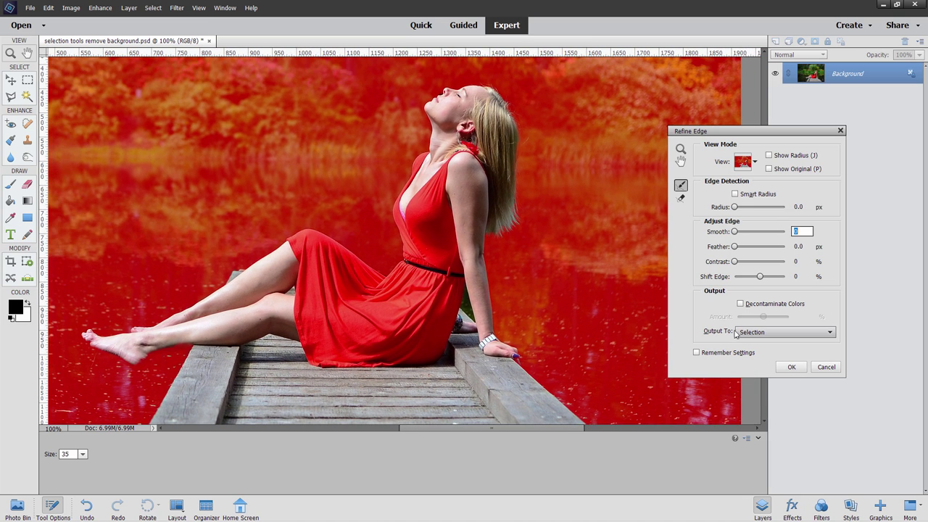
left_click(762, 333)
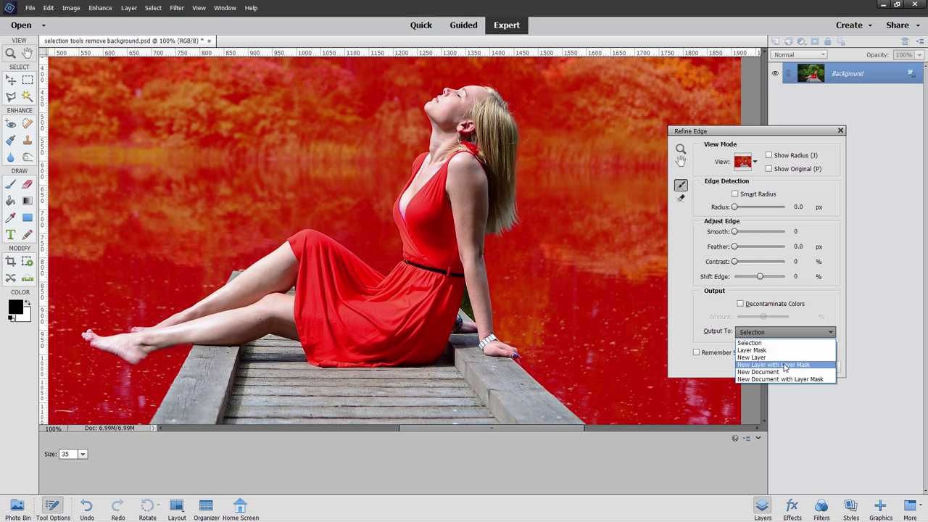
left_click(784, 365)
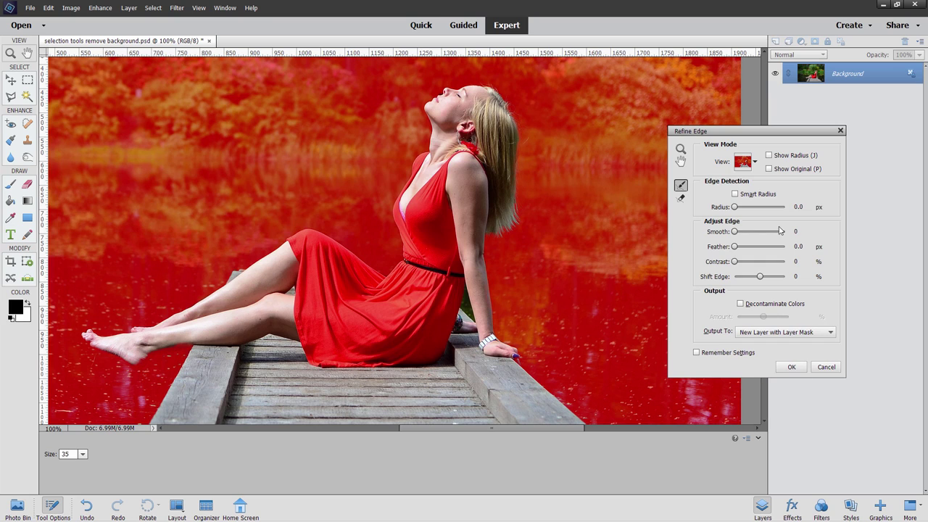
left_click(735, 194)
left_click(802, 207)
type("1")
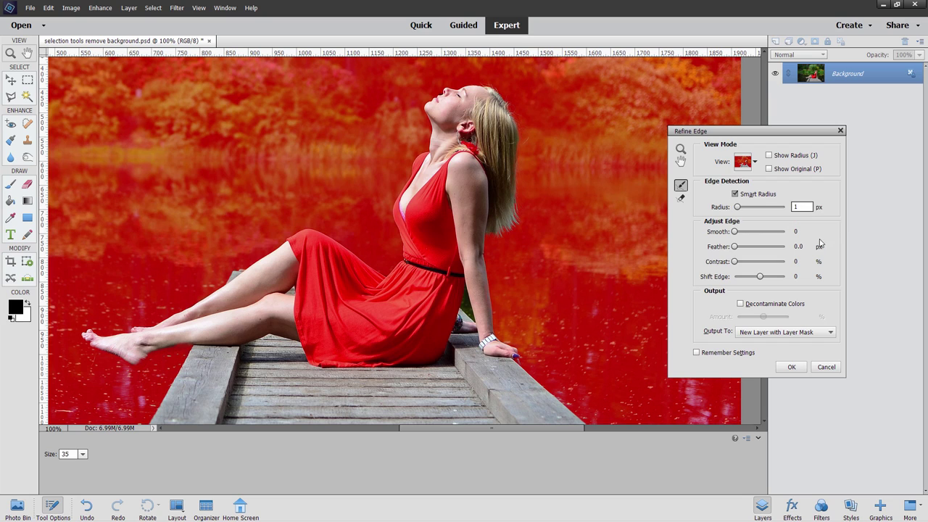
left_click(754, 262)
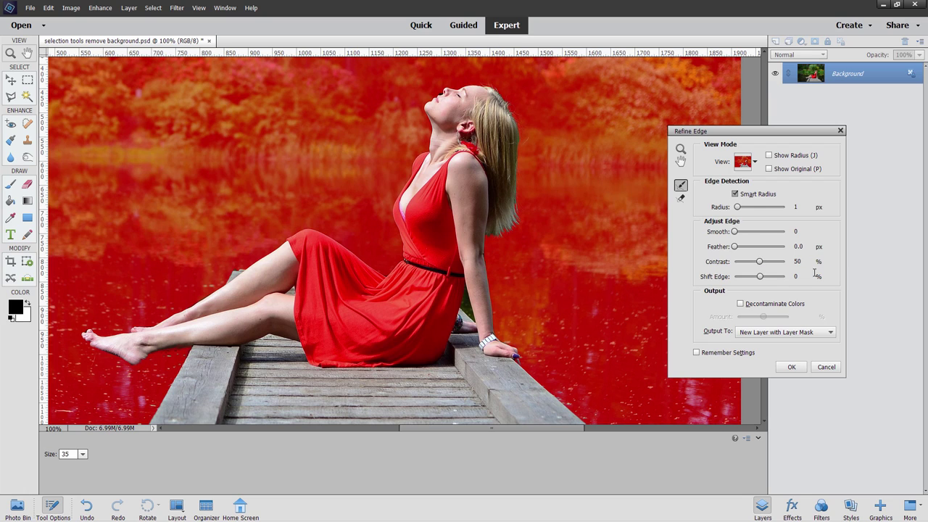
left_click(792, 368)
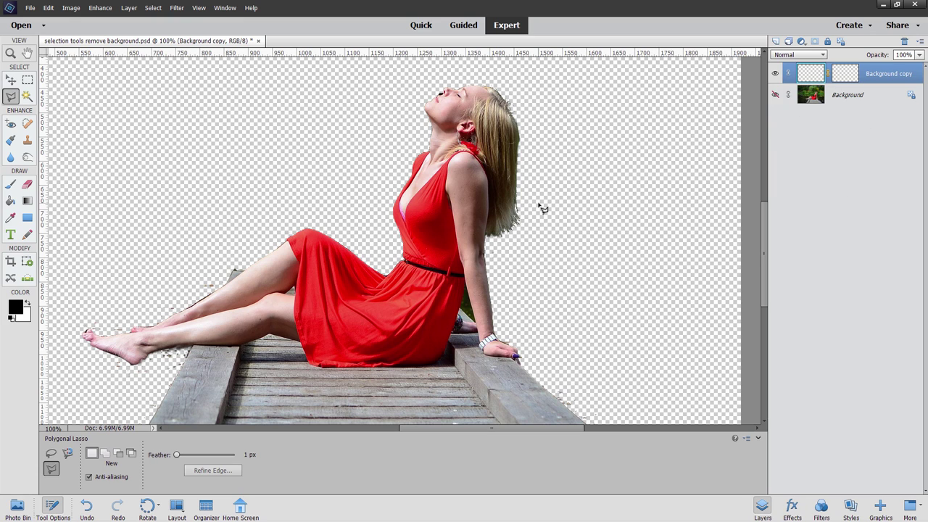
Fit the whole image on screen and save it over the existing selection tools remove background.psd with its layers
left_click(11, 53)
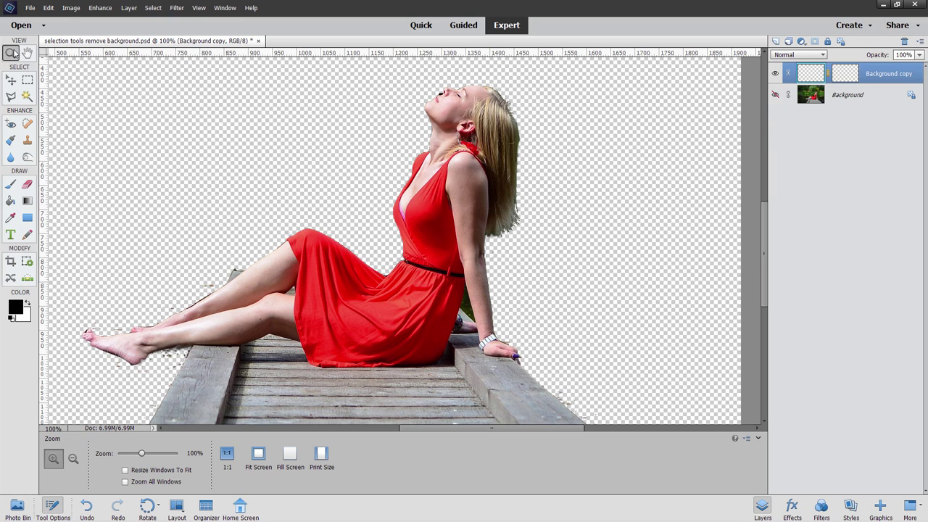
left_click(257, 453)
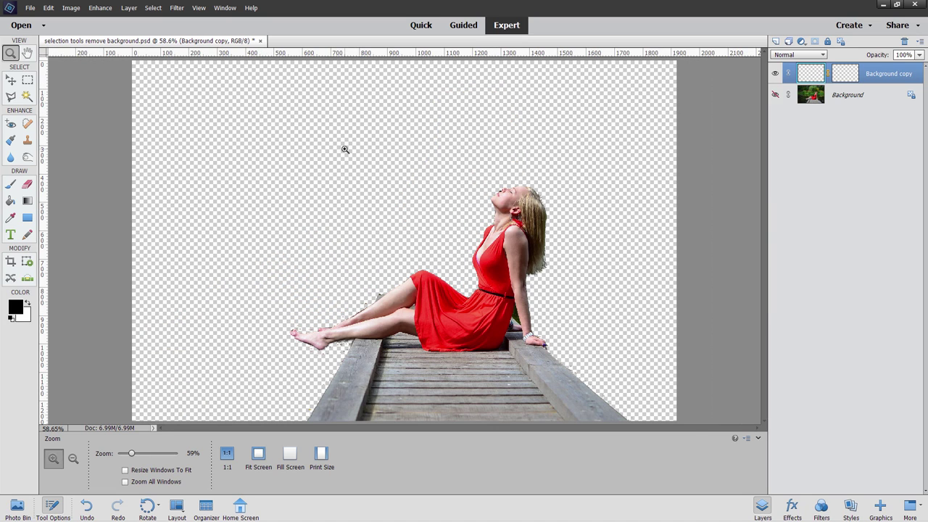
key("ctrl+shift+s")
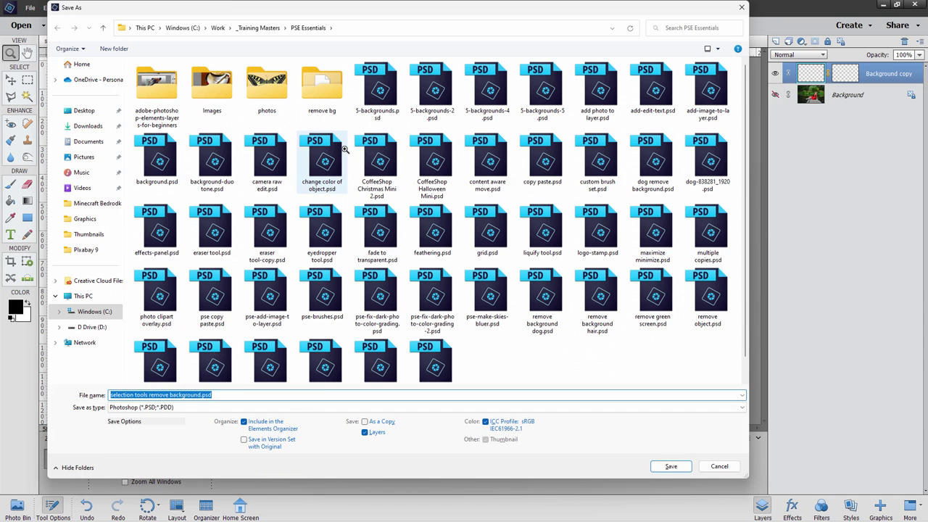
left_click(671, 467)
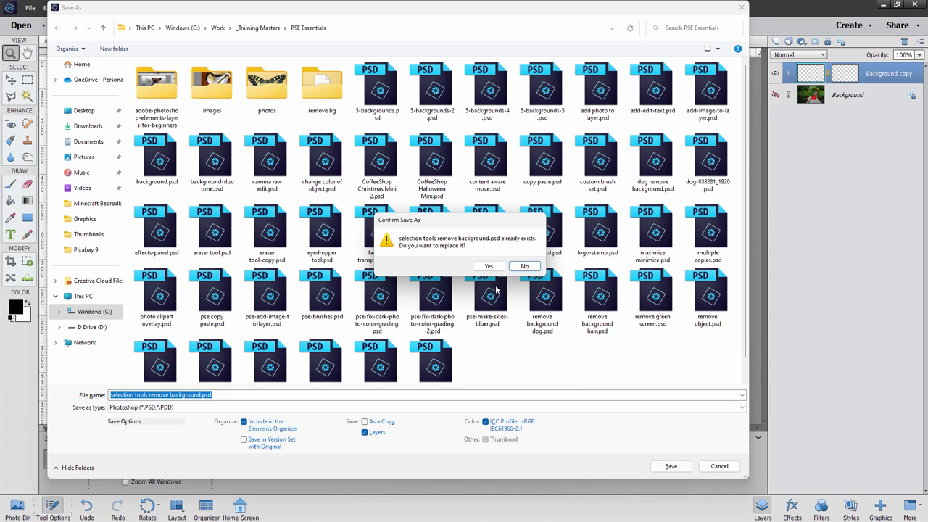
left_click(488, 267)
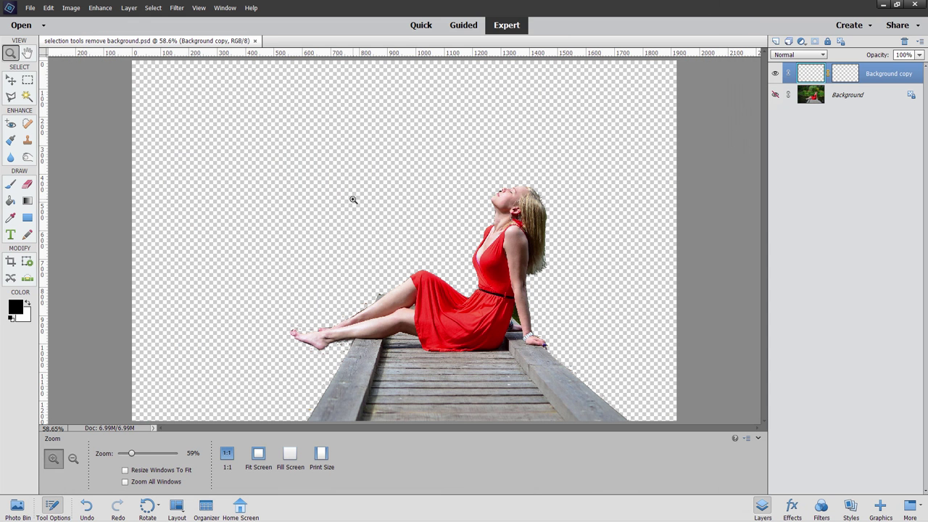
Zoom to 400% on the knee and target the layer mask of the Background copy layer
left_click(405, 279)
left_click(402, 281)
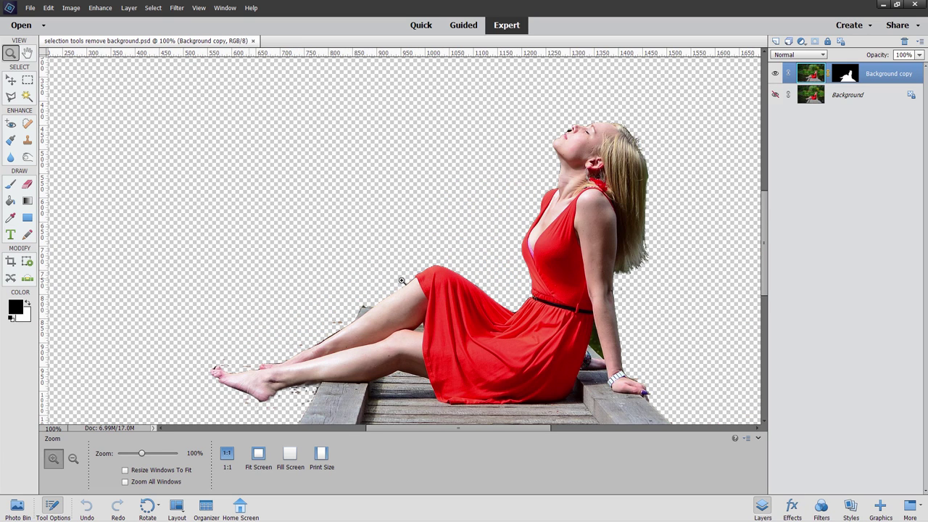
left_click(399, 283)
left_click(400, 282)
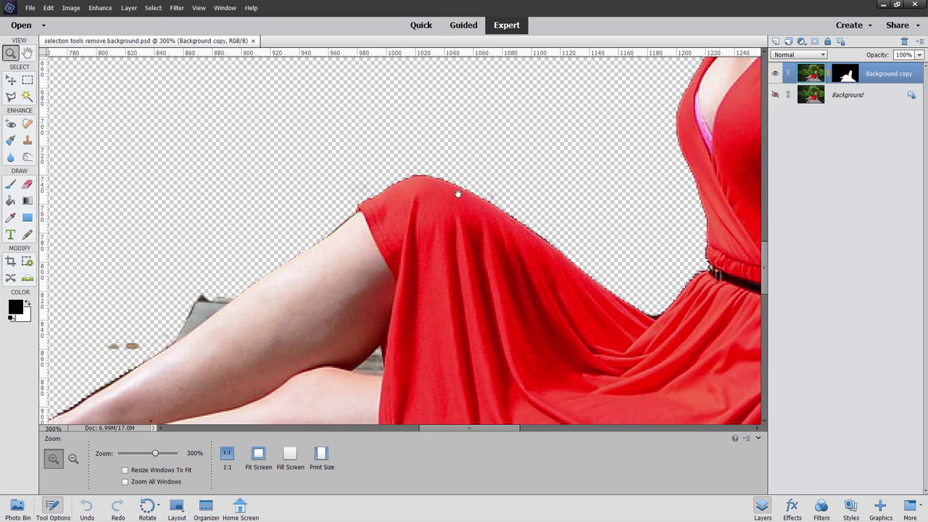
left_click(458, 196)
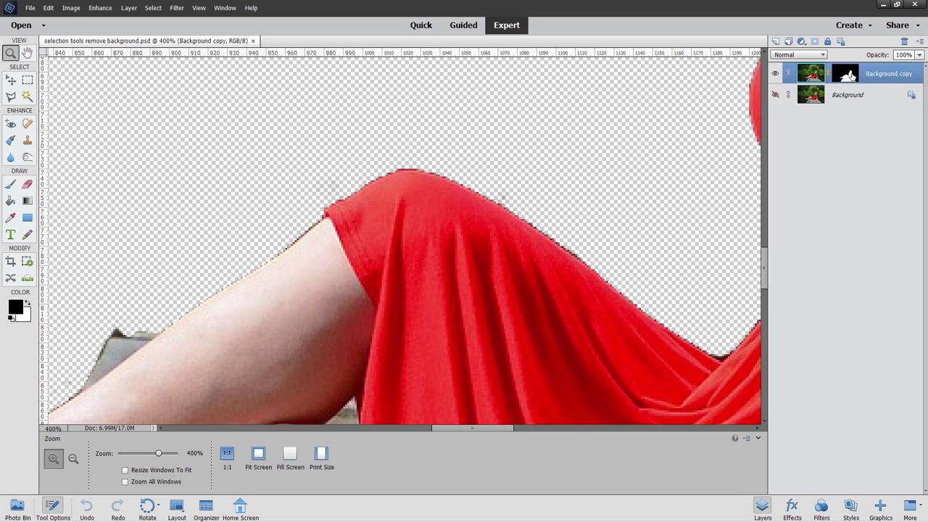
left_click(846, 73)
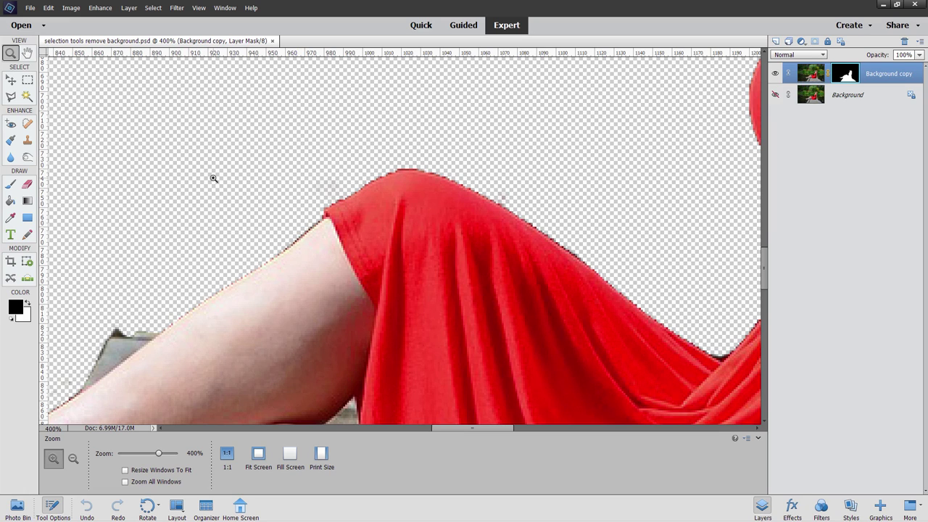
Clean the mask along the skirt's upper edge with the 10 px Burn tool, using the Shadows range at 50% exposure
left_click(28, 157)
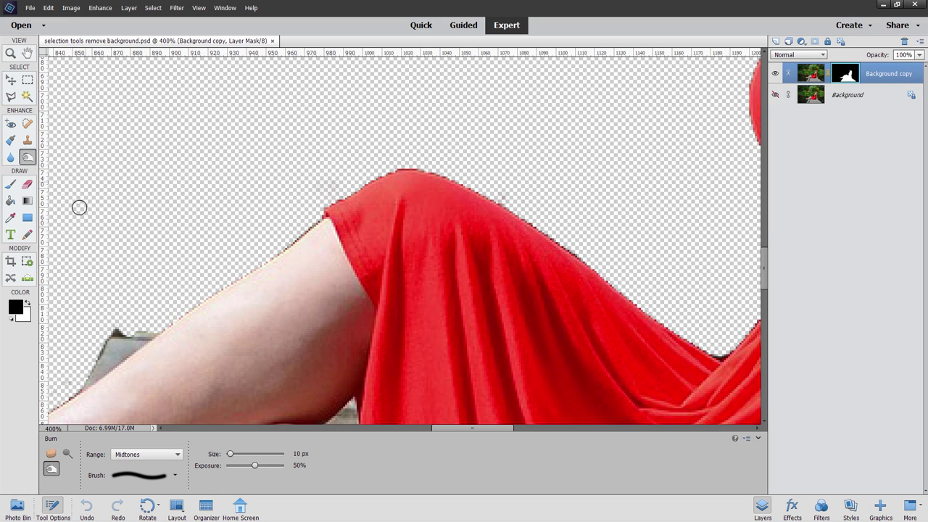
left_click(67, 454)
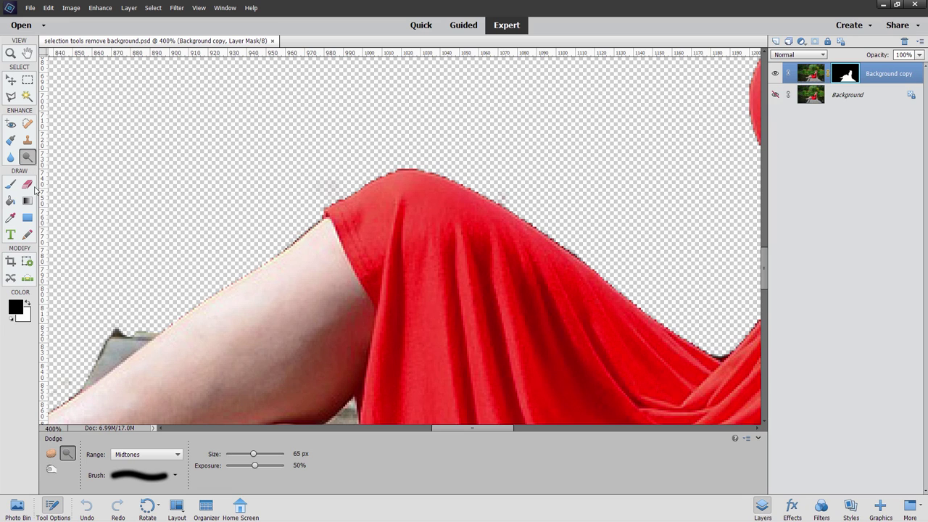
left_click(52, 469)
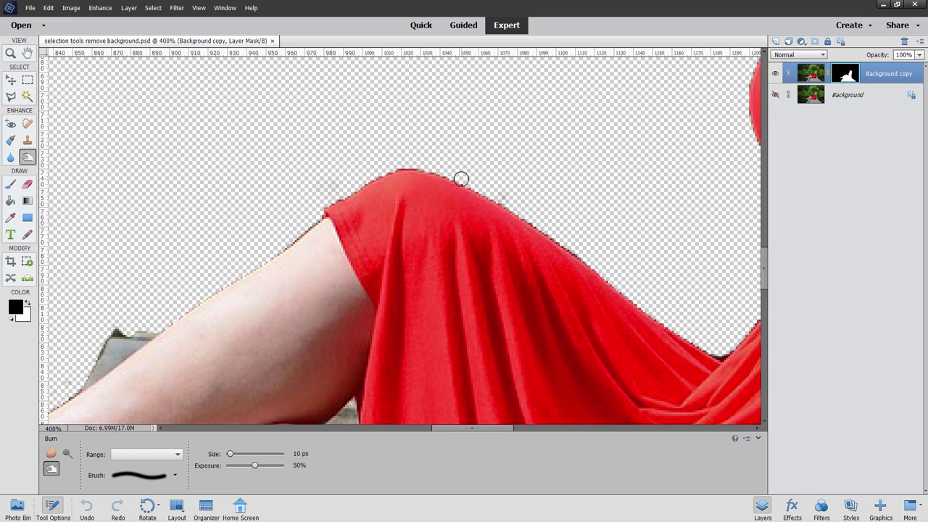
mouse_move(464, 181)
left_mouse_down()
mouse_move(522, 207)
mouse_move(485, 189)
left_mouse_up()
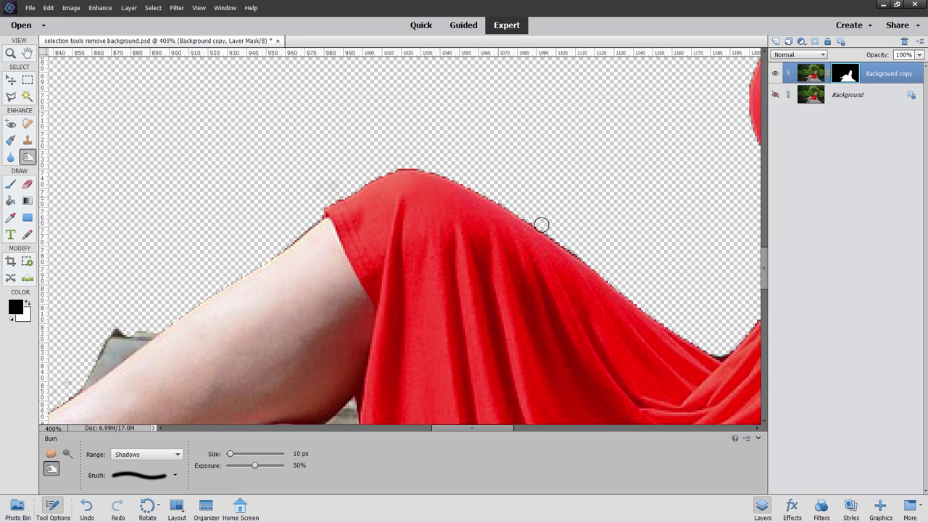
mouse_move(542, 225)
left_mouse_down()
mouse_move(625, 284)
mouse_move(583, 290)
mouse_move(565, 248)
mouse_move(612, 278)
mouse_move(480, 190)
mouse_move(525, 207)
mouse_move(451, 175)
mouse_move(398, 171)
mouse_move(341, 189)
mouse_move(356, 177)
mouse_move(296, 202)
mouse_move(381, 168)
mouse_move(318, 203)
mouse_move(389, 168)
mouse_move(483, 188)
mouse_move(553, 225)
mouse_move(698, 333)
mouse_move(480, 222)
mouse_move(478, 211)
mouse_move(506, 204)
mouse_move(483, 169)
mouse_move(564, 187)
left_mouse_up()
Burn the mask along the back of the upper arm and under the hair tips to clear leftover background
left_click_drag(624, 182, 335, 214)
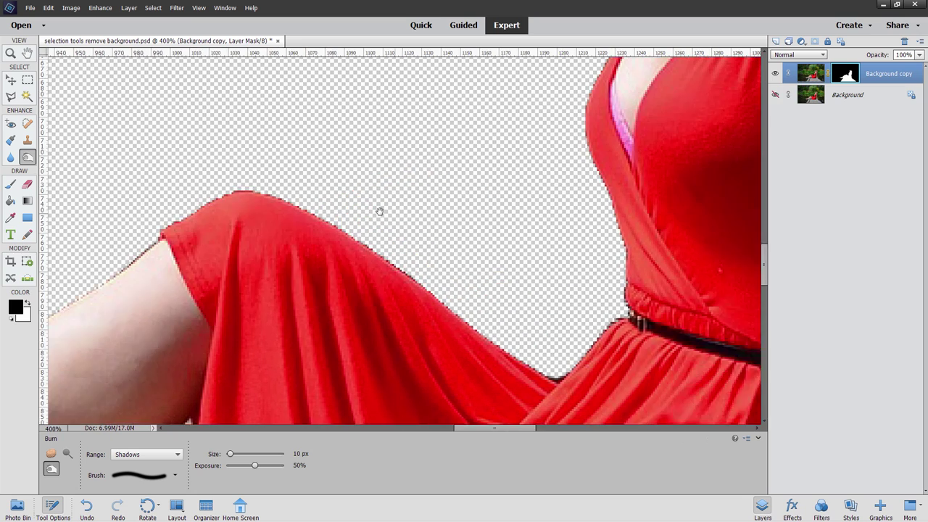
mouse_move(674, 233)
left_mouse_down()
mouse_move(487, 240)
mouse_move(336, 210)
mouse_move(234, 222)
left_mouse_up()
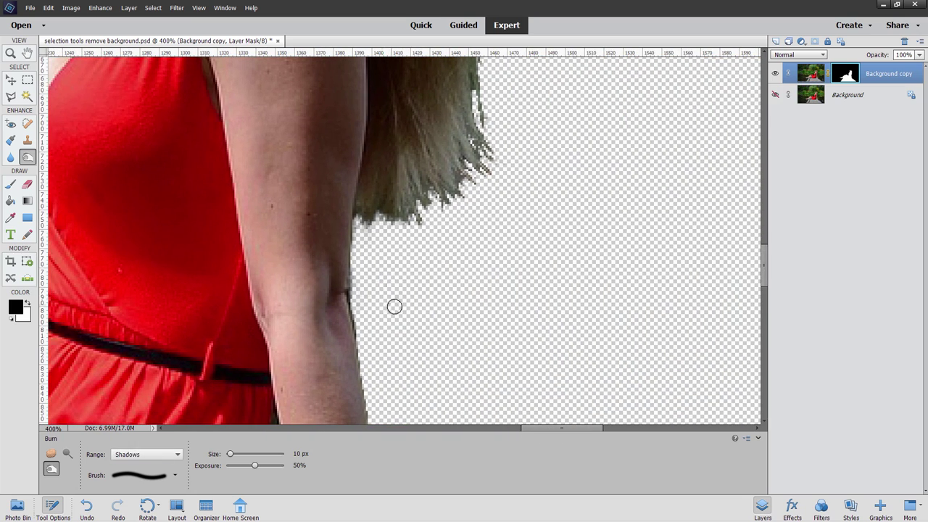
mouse_move(355, 236)
left_mouse_down()
mouse_move(361, 247)
mouse_move(361, 226)
mouse_move(382, 242)
mouse_move(390, 224)
left_mouse_up()
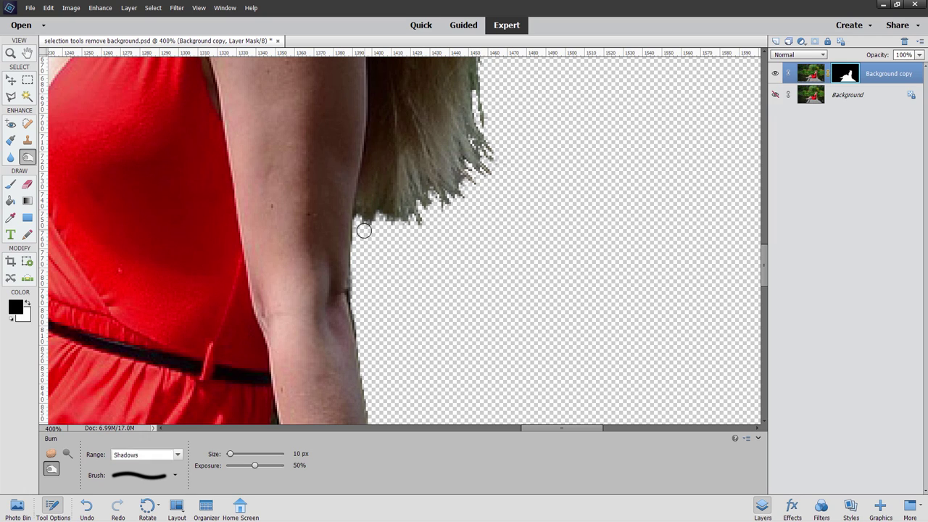
Burn the mask along the back of the hair, the crown and the face outline down to the neck
left_click_drag(478, 231, 453, 336)
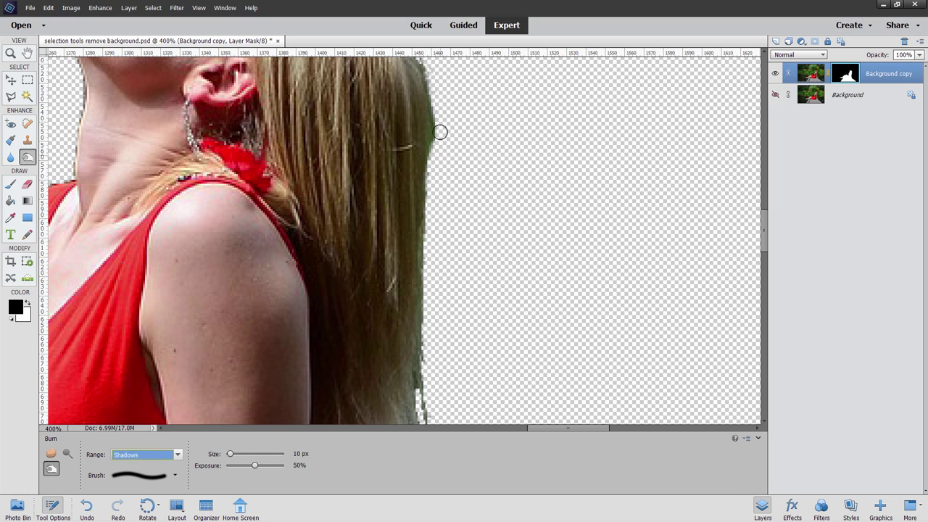
scroll(435, 172, "up", 3)
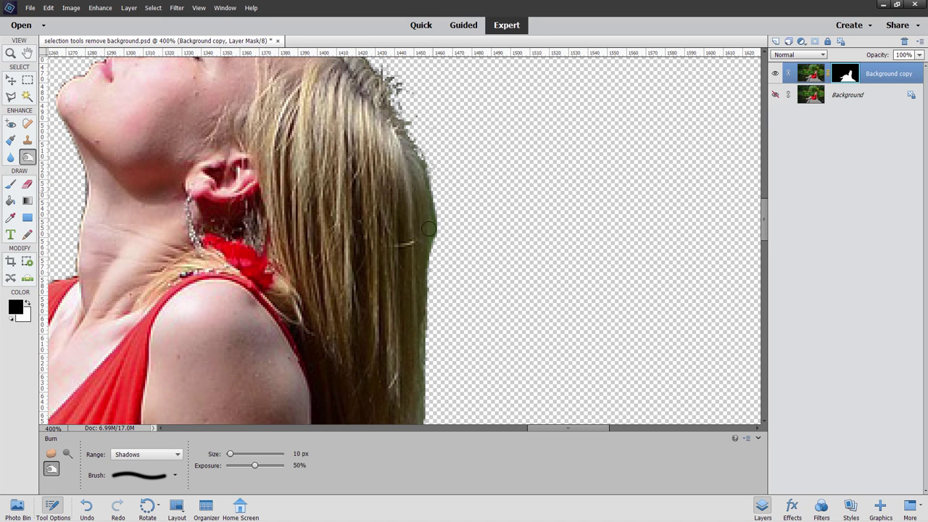
left_click_drag(444, 103, 475, 239)
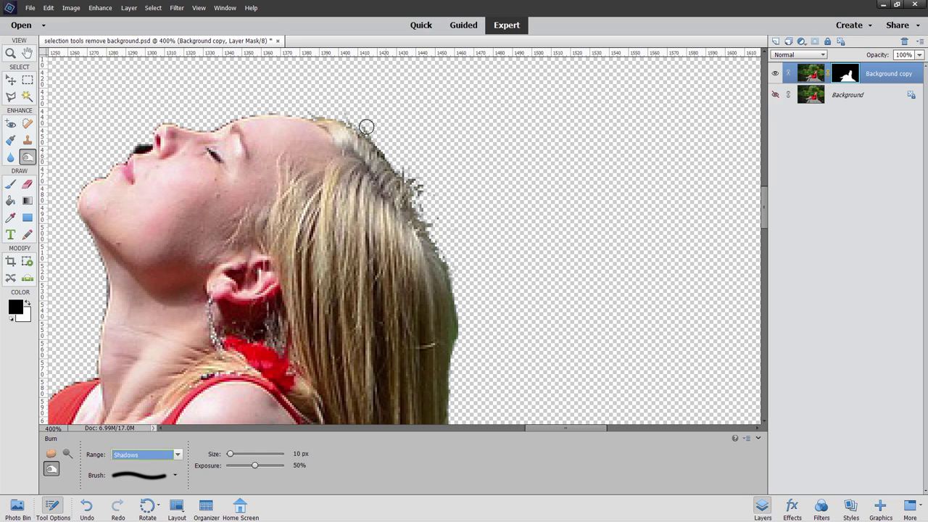
mouse_move(366, 127)
left_mouse_down()
mouse_move(440, 206)
mouse_move(406, 181)
mouse_move(438, 226)
mouse_move(400, 182)
mouse_move(410, 189)
mouse_move(311, 118)
mouse_move(339, 117)
mouse_move(259, 109)
mouse_move(281, 112)
mouse_move(240, 112)
mouse_move(210, 127)
mouse_move(262, 109)
mouse_move(203, 123)
mouse_move(173, 118)
mouse_move(104, 158)
mouse_move(76, 211)
mouse_move(78, 247)
mouse_move(89, 246)
mouse_move(102, 294)
left_mouse_up()
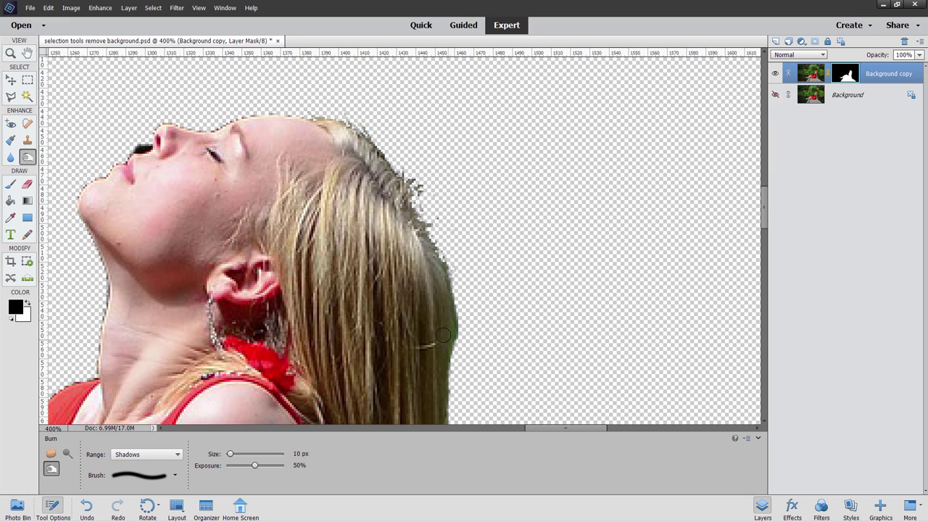
left_click_drag(460, 319, 451, 290)
Paint the stray tufts behind the crown out of the mask in black, using a 13 px Brush at 50% opacity
left_click(10, 185)
left_click(245, 487)
type("50")
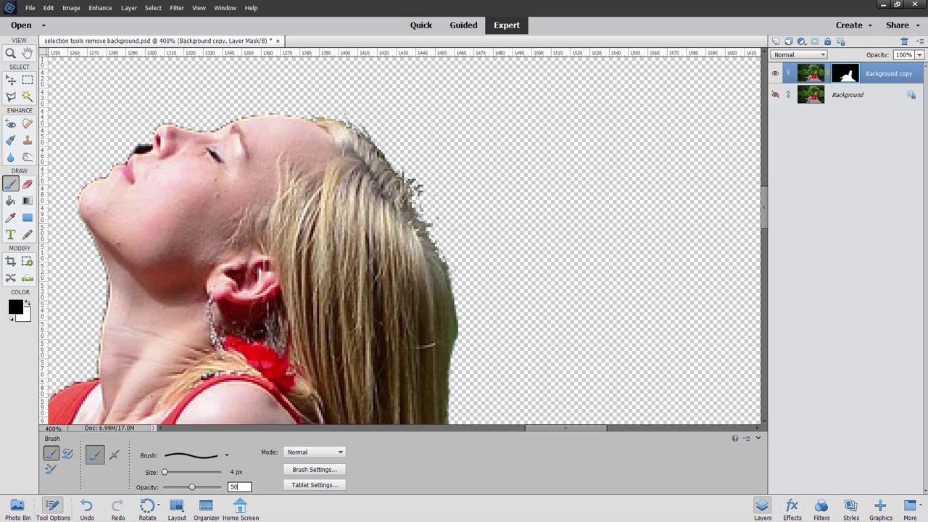
left_click(174, 472)
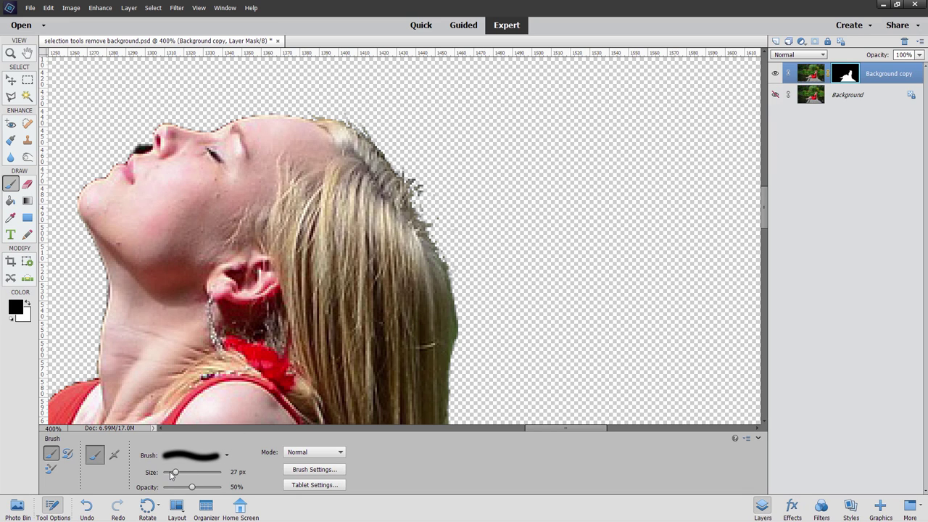
left_click_drag(172, 475, 168, 473)
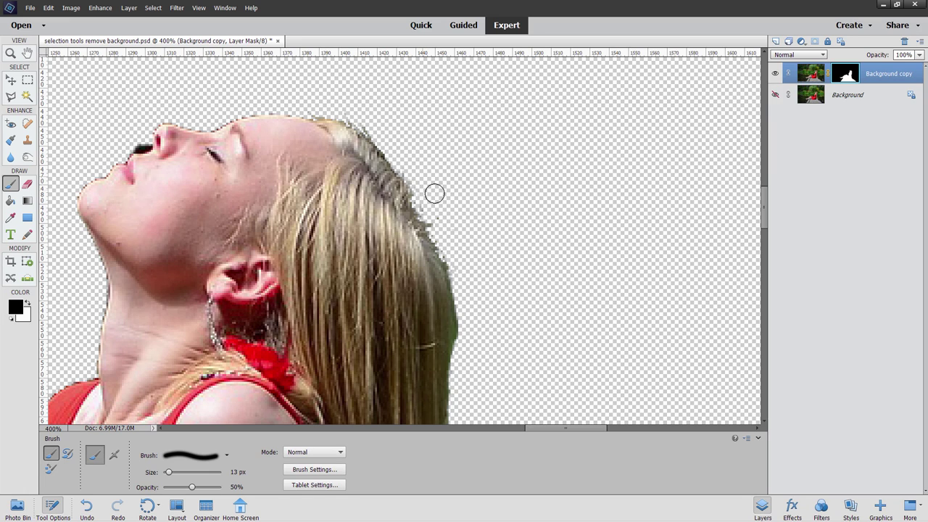
Restore the hair behind the head by painting white on the mask, and smooth the crown's outer edge with black
left_click(27, 305)
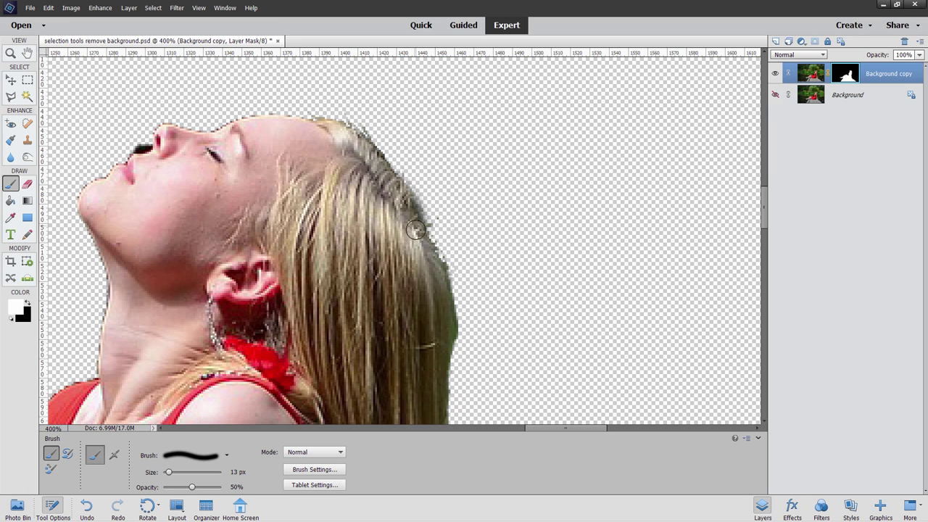
mouse_move(418, 239)
left_mouse_down()
mouse_move(410, 211)
mouse_move(428, 255)
left_mouse_up()
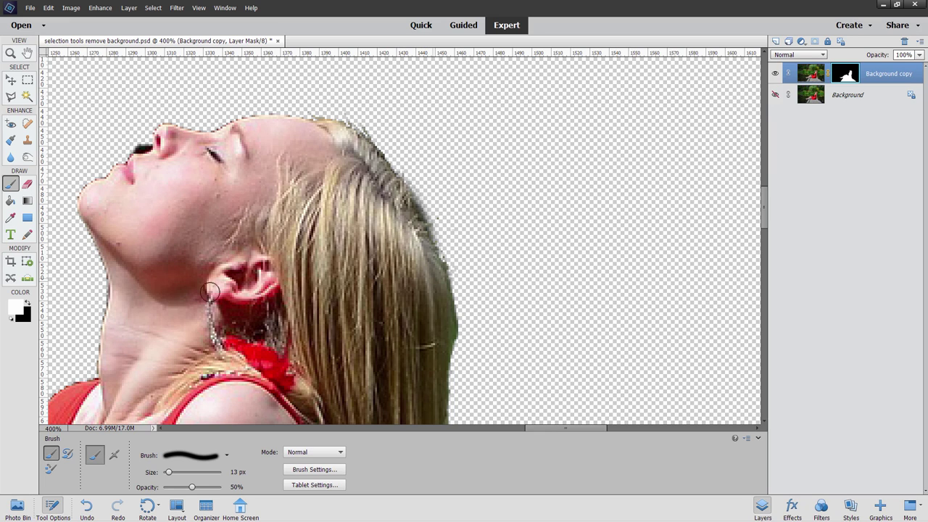
left_click(30, 303)
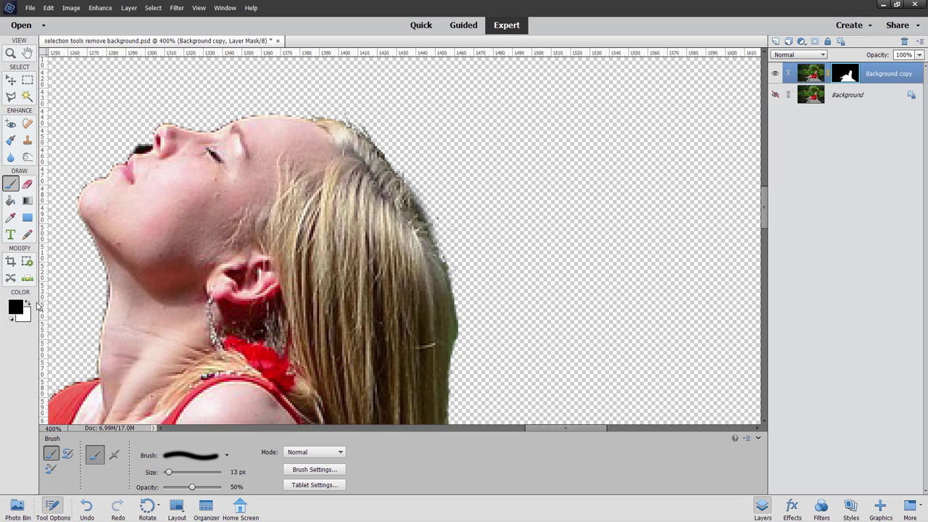
left_click_drag(439, 206, 419, 178)
mouse_move(390, 150)
left_mouse_down()
mouse_move(402, 162)
mouse_move(404, 140)
mouse_move(434, 180)
mouse_move(428, 191)
mouse_move(443, 176)
mouse_move(439, 182)
mouse_move(363, 123)
left_mouse_up()
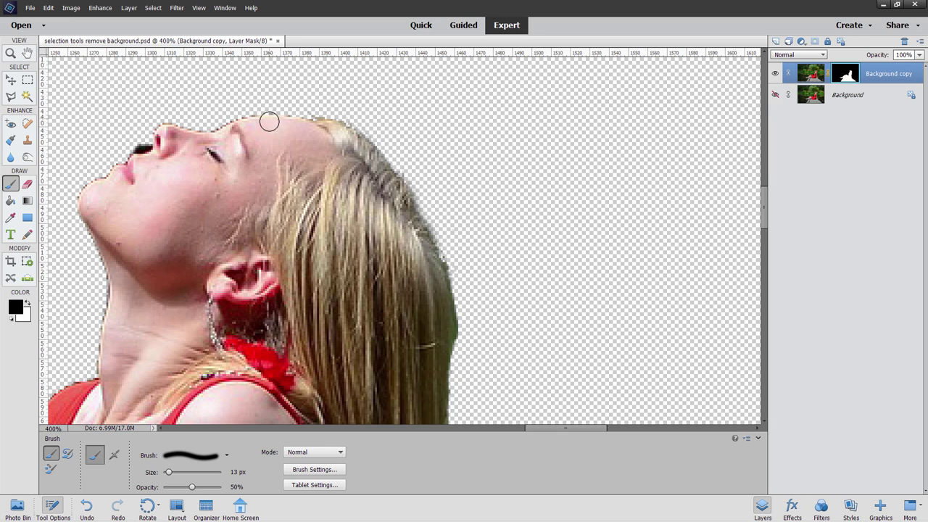
At 700% zoom, paint out the dark patch under the nose and the fringe along the lips and chin with a 4 px black brush
left_click(235, 472)
type("4px")
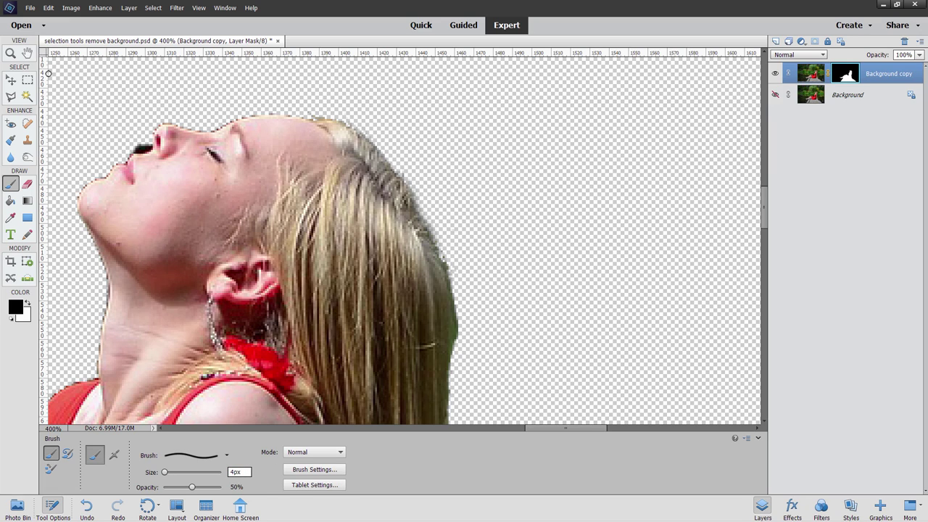
left_click(10, 52)
left_click(303, 125)
left_click(303, 126)
left_click(303, 125)
left_click_drag(305, 149, 475, 232)
left_click(11, 185)
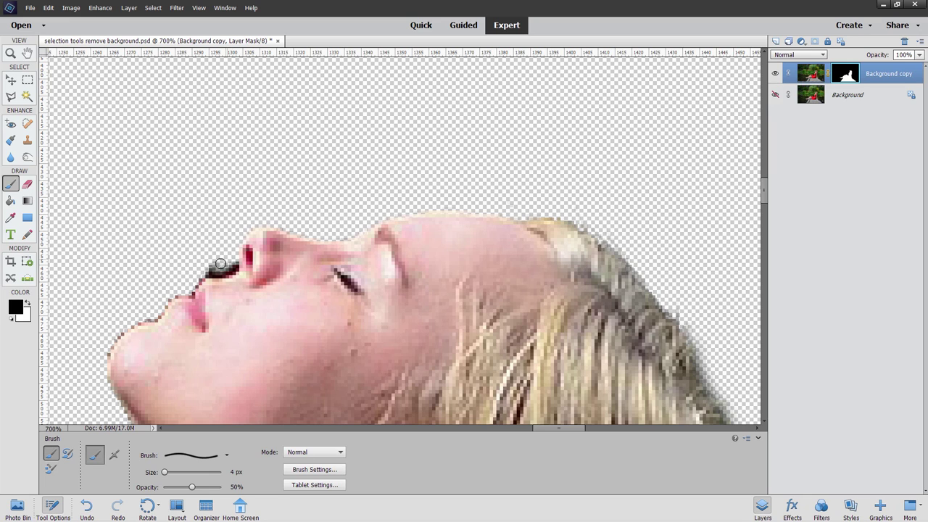
left_click_drag(207, 265, 224, 262)
left_click_drag(234, 264, 232, 265)
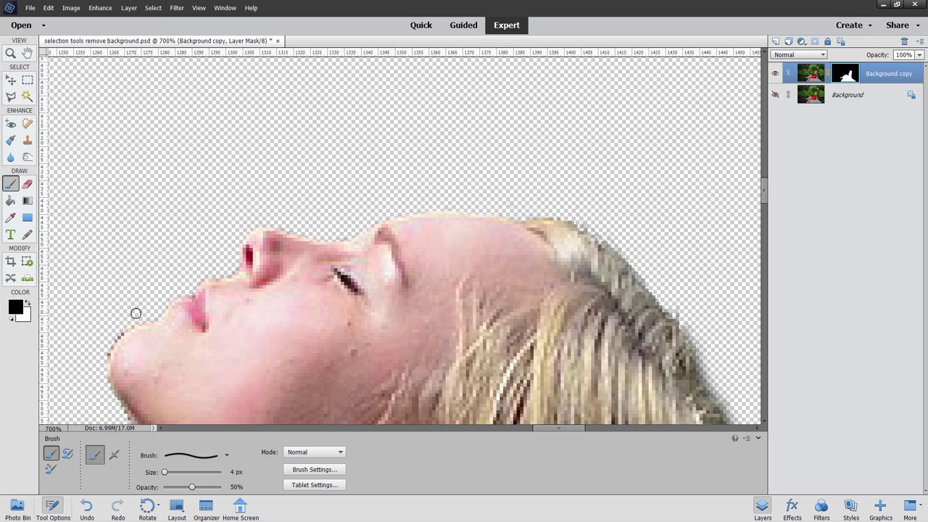
left_click_drag(161, 287, 360, 193)
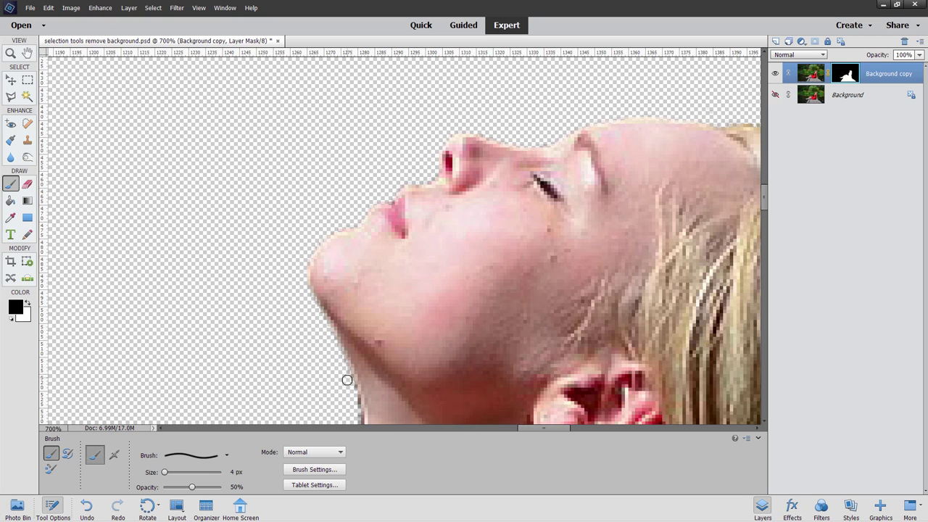
Paint out the brown specks above the shin and the dark fringe along the shin's upper edge on the mask
left_click_drag(271, 346, 346, 188)
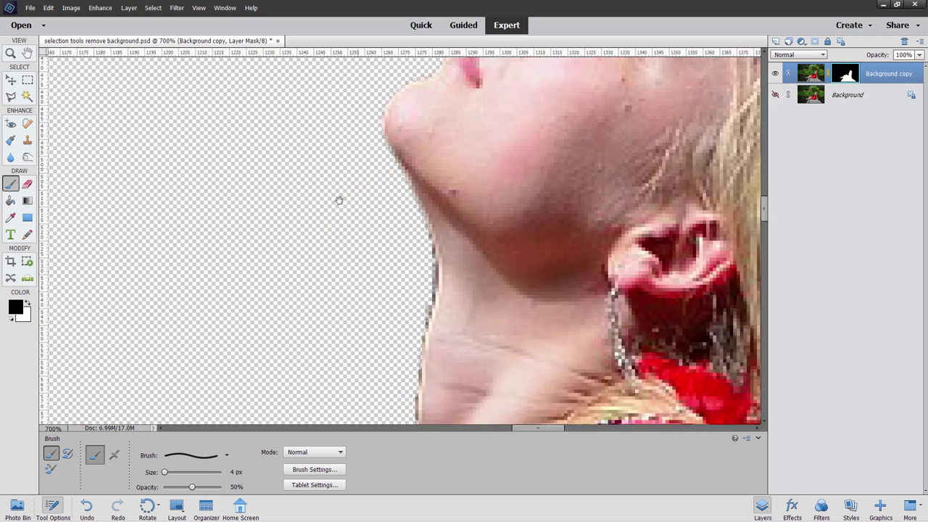
left_click_drag(293, 286, 384, 160)
left_click_drag(284, 304, 483, 159)
left_click_drag(242, 326, 329, 166)
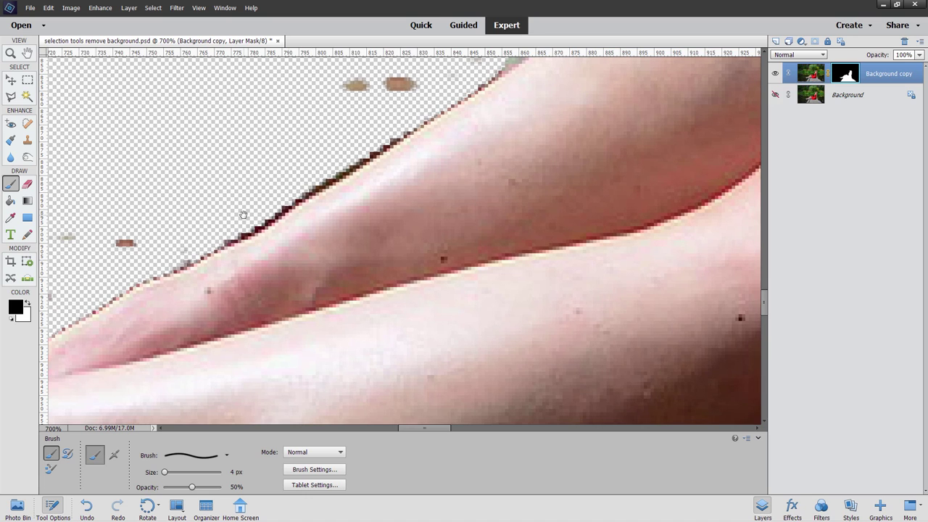
left_click_drag(246, 195, 218, 278)
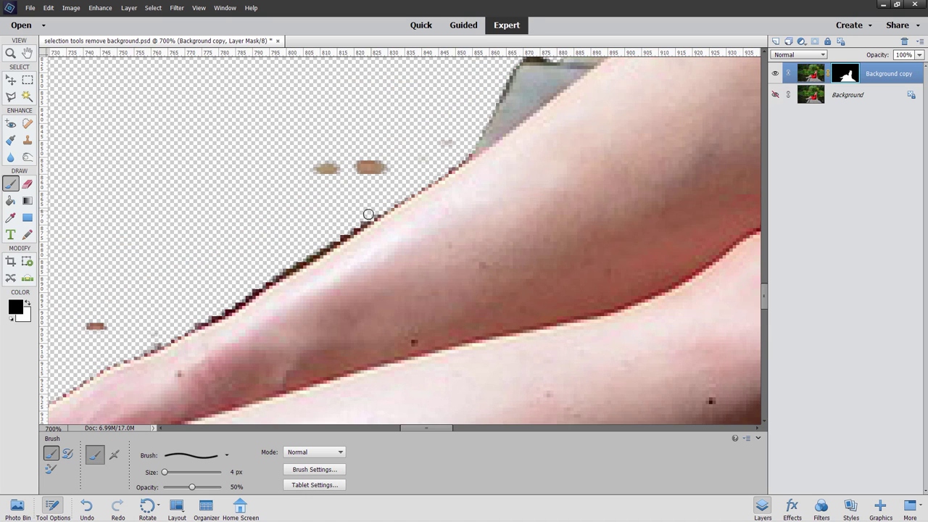
mouse_move(383, 169)
left_mouse_down()
mouse_move(341, 169)
mouse_move(376, 165)
mouse_move(358, 182)
mouse_move(350, 177)
mouse_move(361, 174)
mouse_move(337, 166)
mouse_move(345, 175)
mouse_move(287, 168)
mouse_move(326, 168)
left_mouse_up()
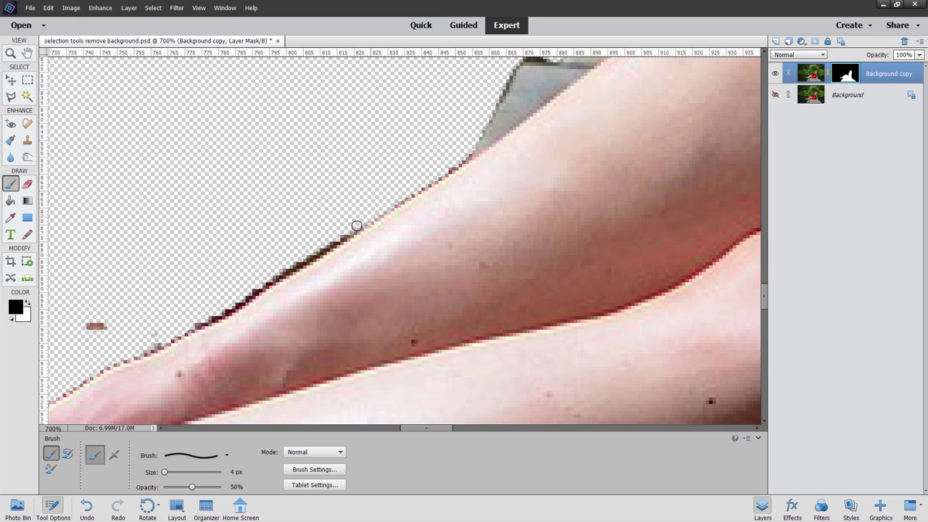
left_click_drag(353, 224, 297, 263)
left_click_drag(351, 233, 304, 257)
left_click_drag(358, 225, 294, 263)
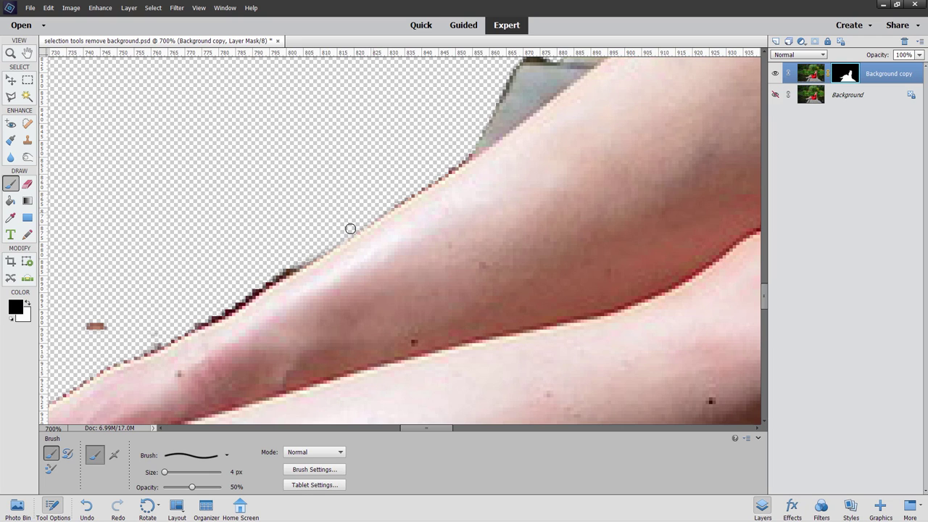
Restore the missing rounded back of the heel by painting white on the mask
left_click_drag(251, 258, 366, 141)
left_click_drag(231, 276, 384, 152)
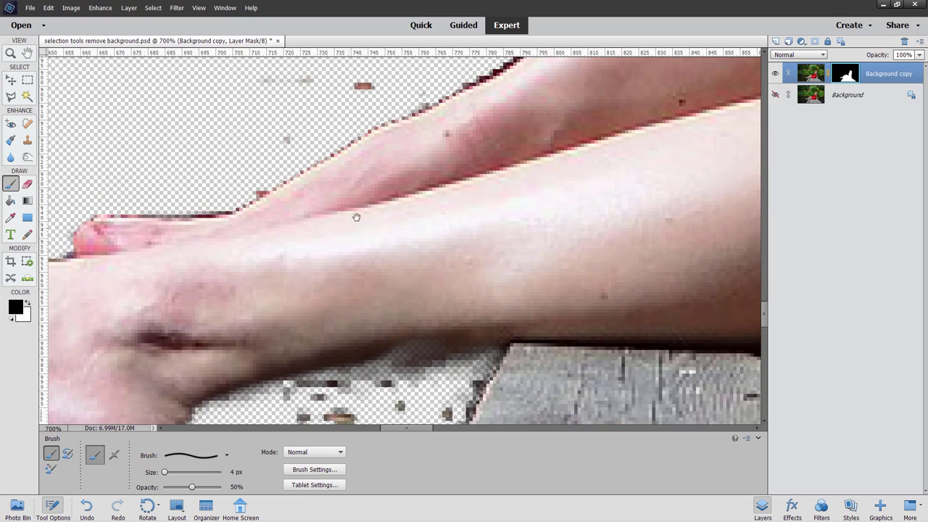
left_click_drag(302, 230, 418, 162)
mouse_move(310, 327)
left_mouse_down()
mouse_move(486, 213)
mouse_move(493, 243)
left_mouse_up()
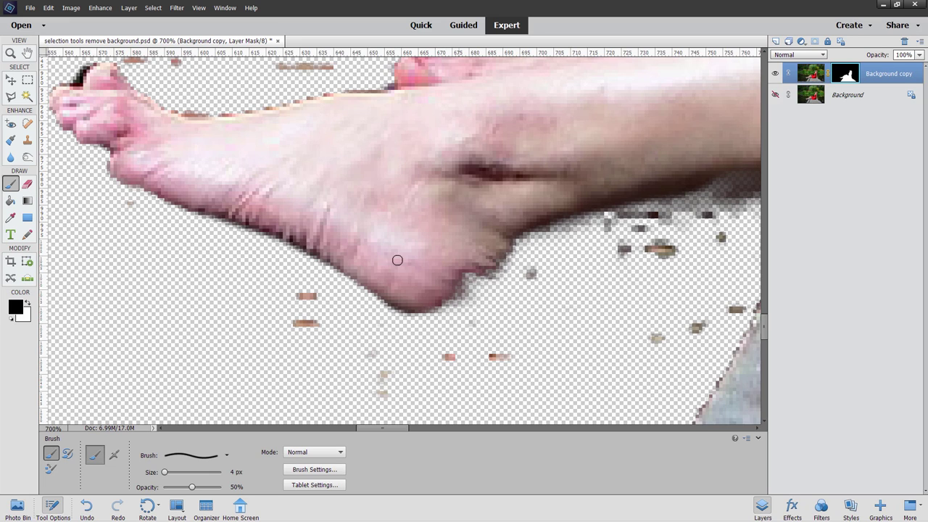
left_click(29, 304)
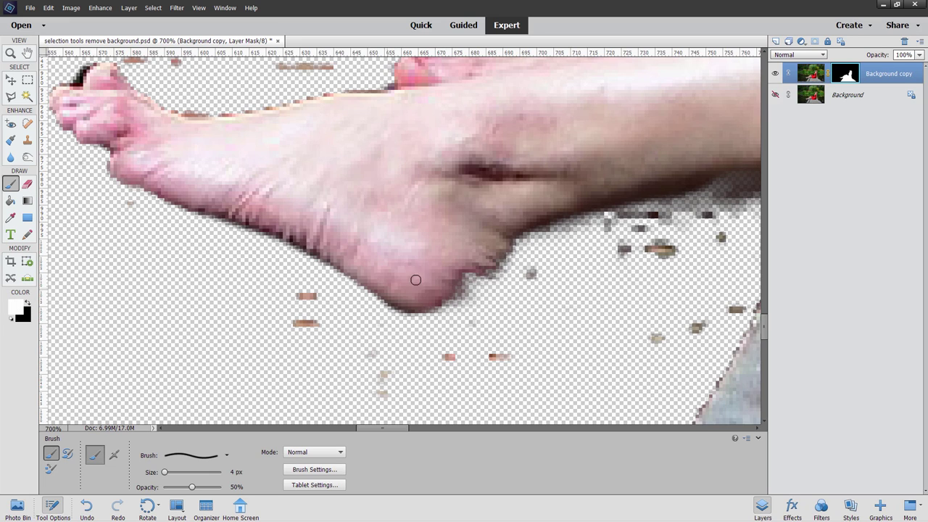
mouse_move(476, 265)
left_mouse_down()
mouse_move(457, 283)
mouse_move(487, 258)
mouse_move(519, 253)
mouse_move(467, 282)
mouse_move(463, 291)
mouse_move(483, 276)
mouse_move(467, 298)
mouse_move(504, 256)
mouse_move(476, 287)
mouse_move(496, 269)
mouse_move(436, 301)
mouse_move(475, 274)
mouse_move(444, 310)
mouse_move(473, 293)
mouse_move(443, 309)
mouse_move(475, 298)
mouse_move(414, 311)
mouse_move(472, 298)
mouse_move(437, 314)
mouse_move(483, 282)
mouse_move(464, 302)
mouse_move(506, 257)
mouse_move(462, 307)
mouse_move(481, 291)
mouse_move(456, 309)
mouse_move(412, 313)
mouse_move(441, 311)
left_mouse_up()
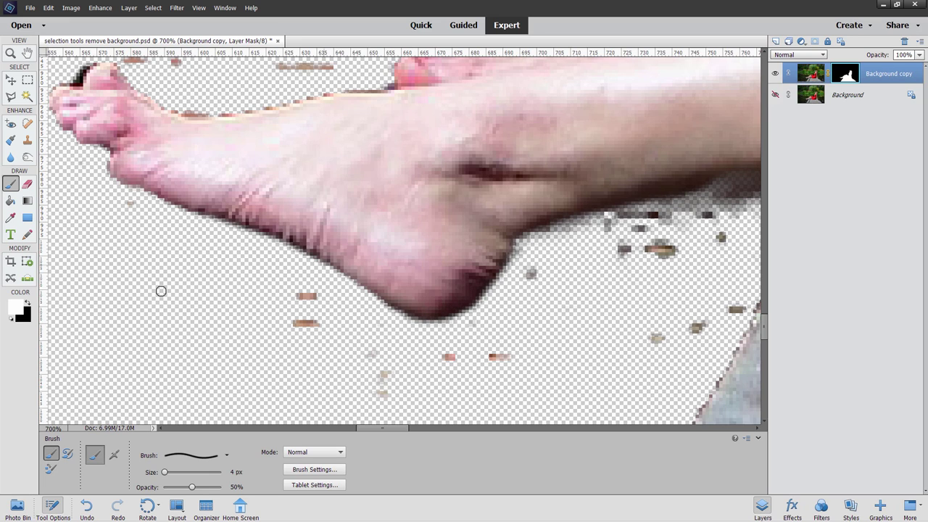
Trim the restored heel's lower back edge with black and undo the last brush stroke
key("x")
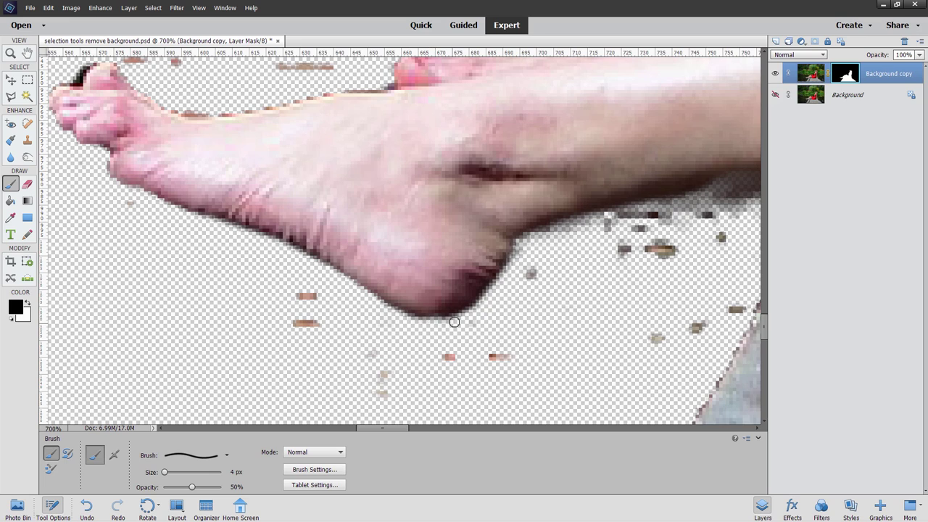
left_click_drag(455, 322, 498, 288)
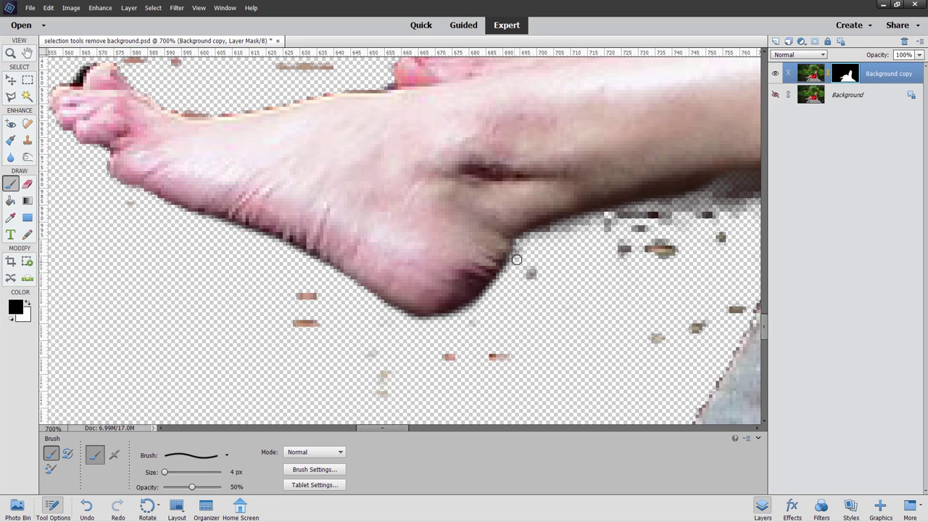
key("ctrl+z")
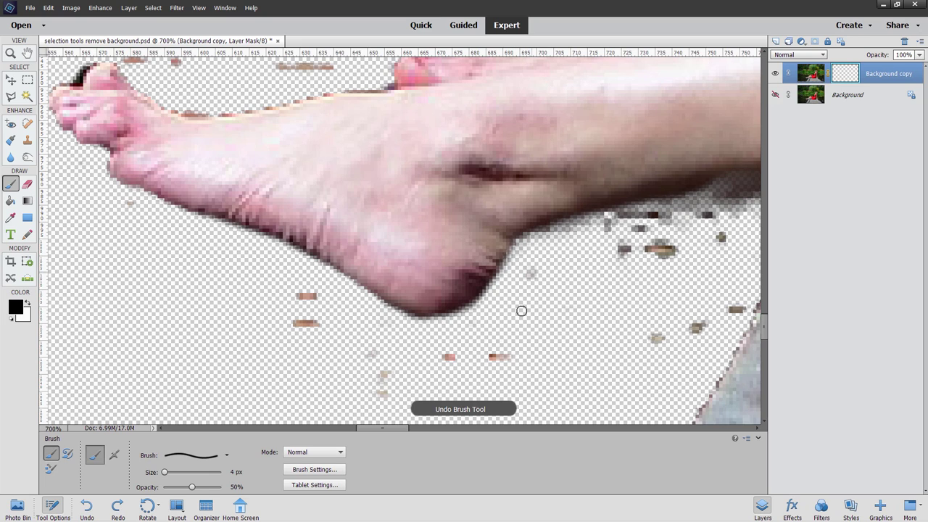
Raise the brush opacity to 100% and paint out the leftover specks below and behind the heel
left_click_drag(495, 354, 508, 346)
left_click_drag(191, 487, 222, 488)
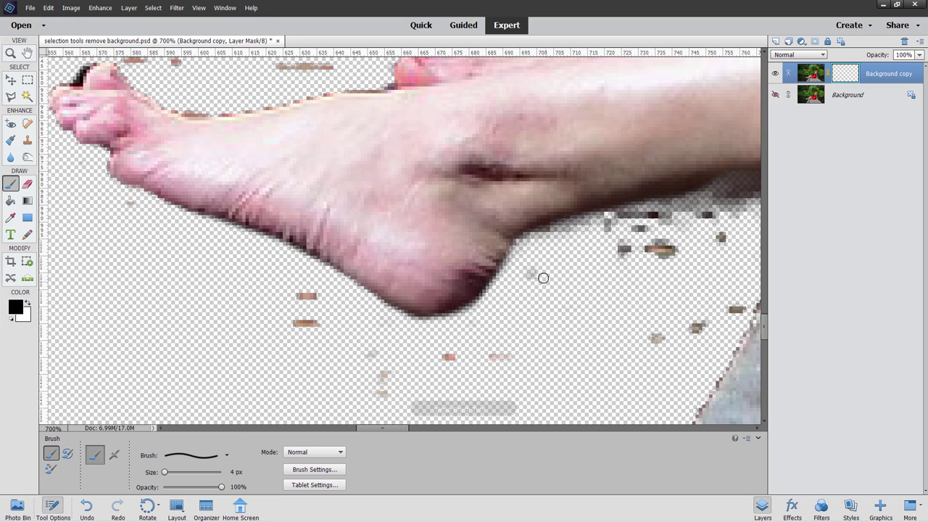
left_click_drag(517, 352, 442, 356)
left_click_drag(369, 327, 380, 395)
left_click_drag(325, 307, 296, 292)
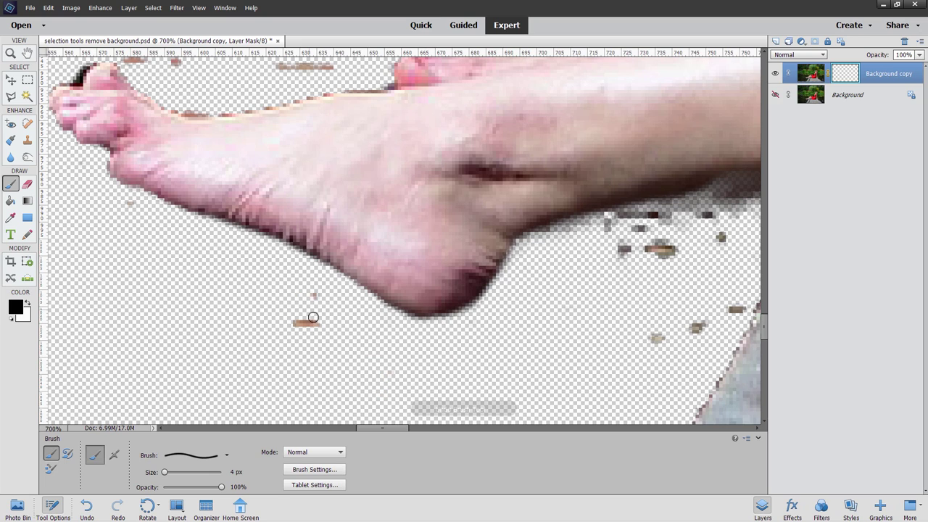
left_click_drag(321, 321, 297, 322)
mouse_move(631, 260)
left_mouse_down()
mouse_move(624, 238)
mouse_move(621, 252)
mouse_move(640, 269)
mouse_move(669, 280)
mouse_move(662, 266)
mouse_move(648, 325)
mouse_move(654, 338)
mouse_move(687, 337)
mouse_move(728, 307)
left_mouse_up()
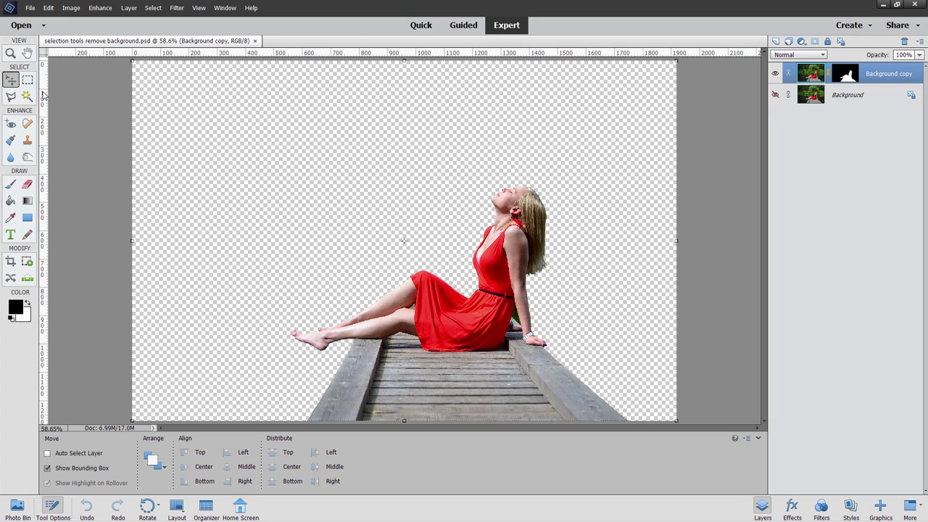
Zoom to 500% on the gap between the arm and the dress and target the Background copy layer's mask
left_click(11, 53)
left_click(526, 319)
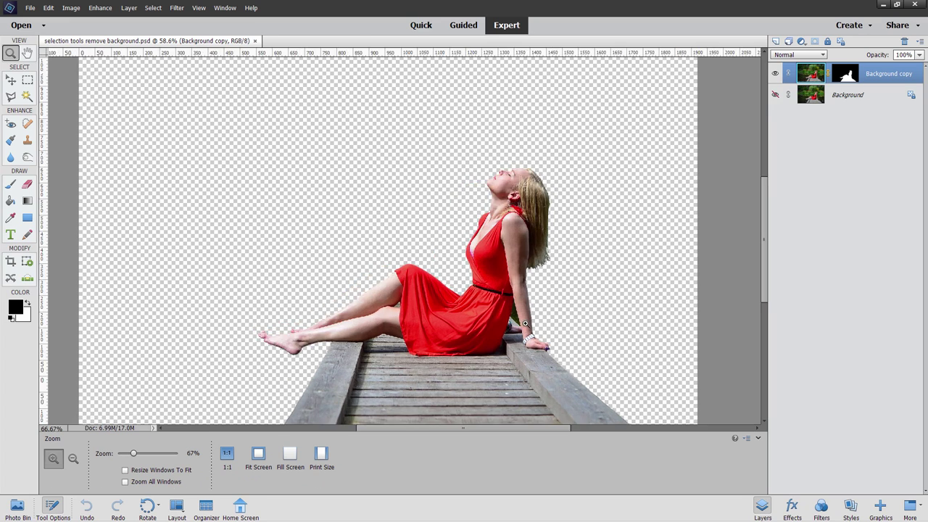
left_click(524, 319)
left_click(521, 318)
left_click(517, 318)
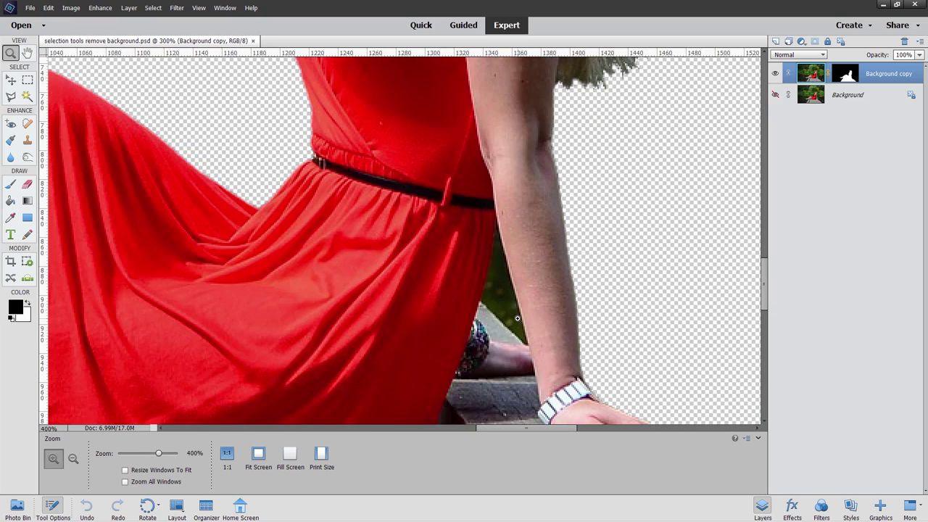
left_click(517, 318)
left_click(517, 318)
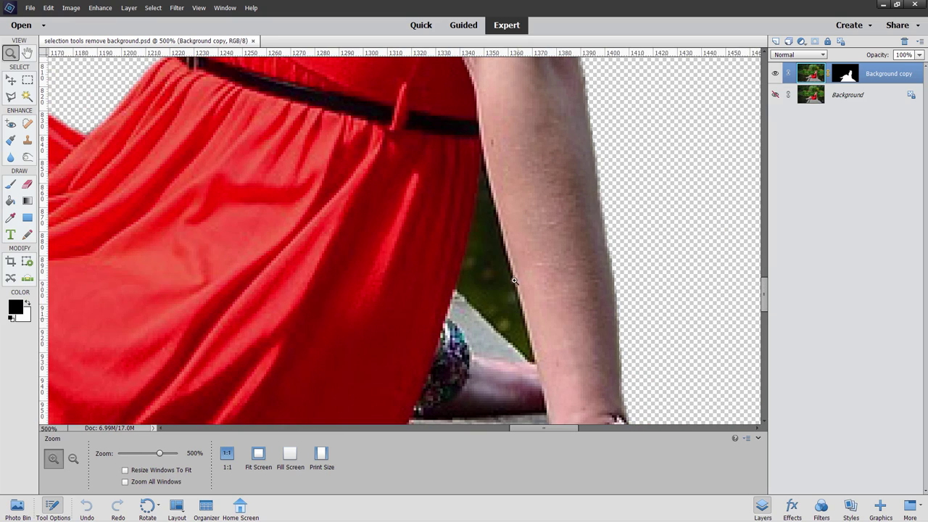
scroll(766, 301, "down", 2)
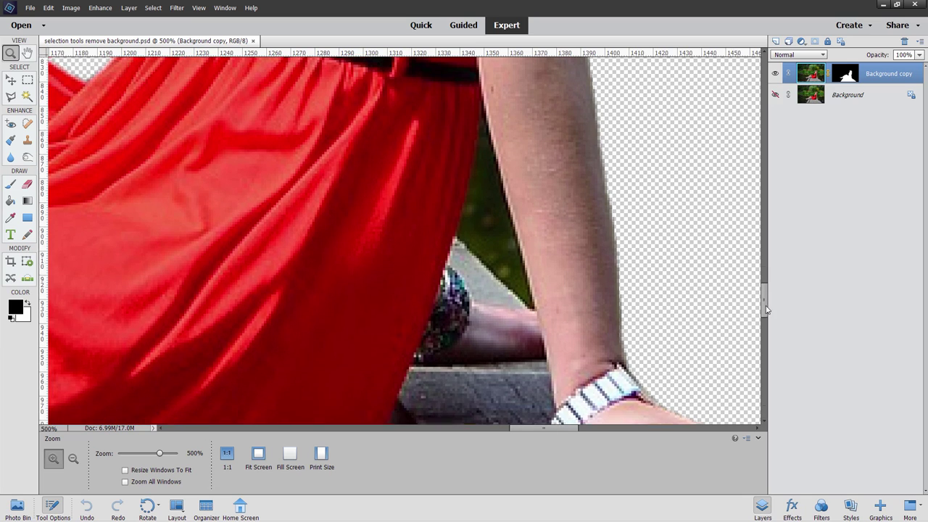
left_click(847, 73)
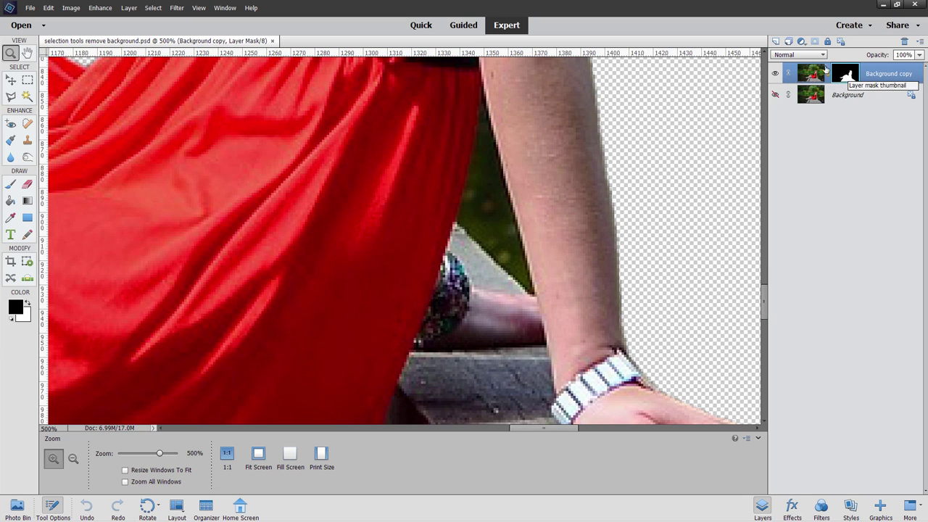
Select the green gap between the dress and the arm with the Polygonal Lasso at 0 px feather
left_click(11, 97)
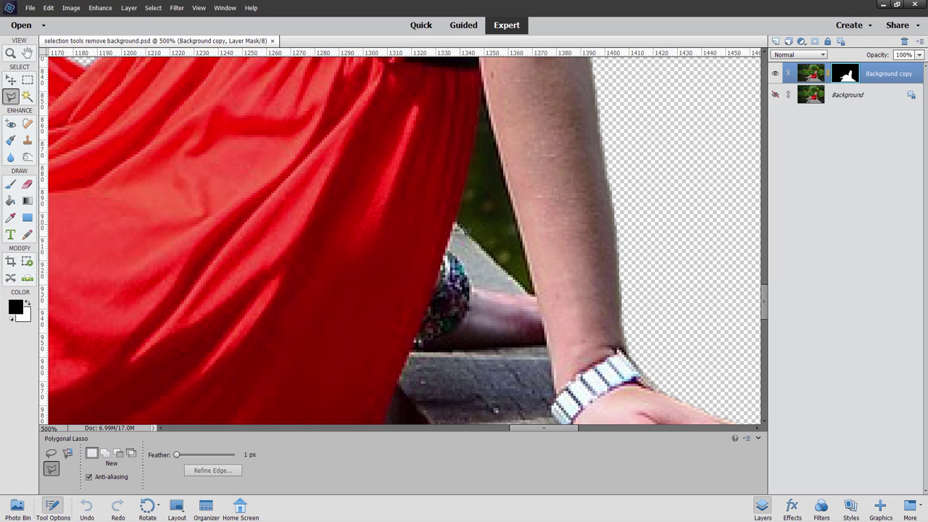
left_click(248, 455)
type("0")
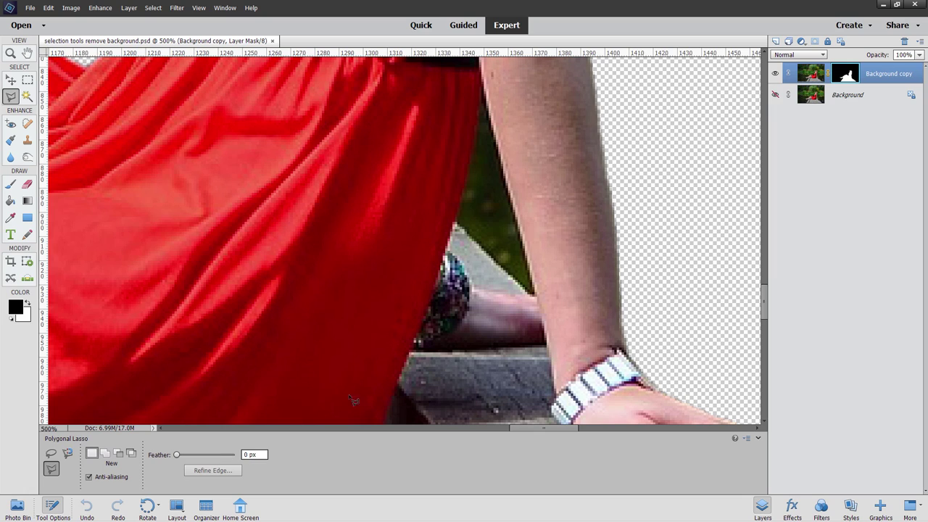
left_click(483, 94)
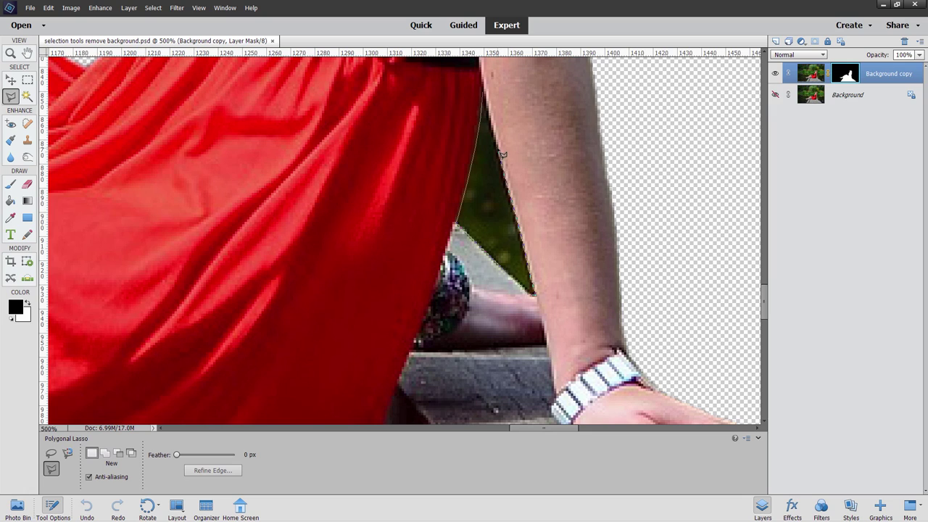
double_click(488, 95)
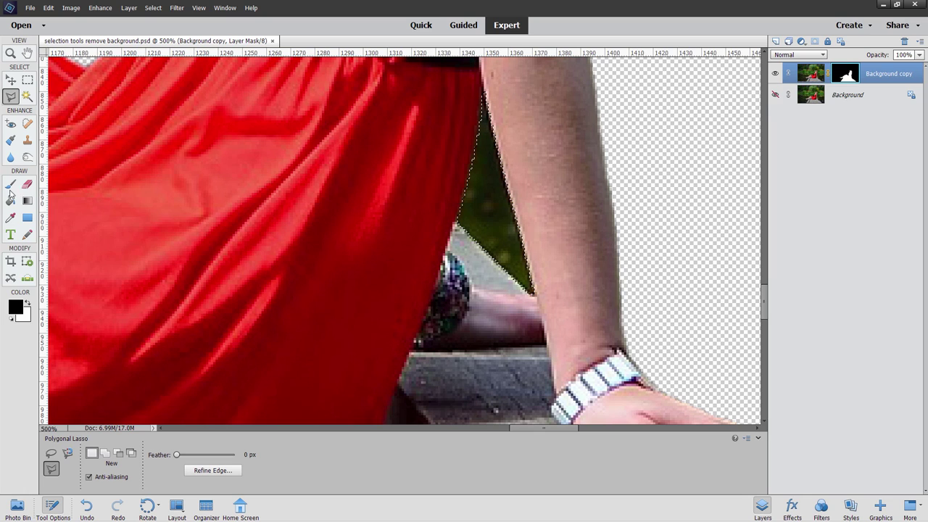
Mask out the selected gap between the dress and the arm with a black 10 px brush at 100% opacity, and deselect
left_click(10, 186)
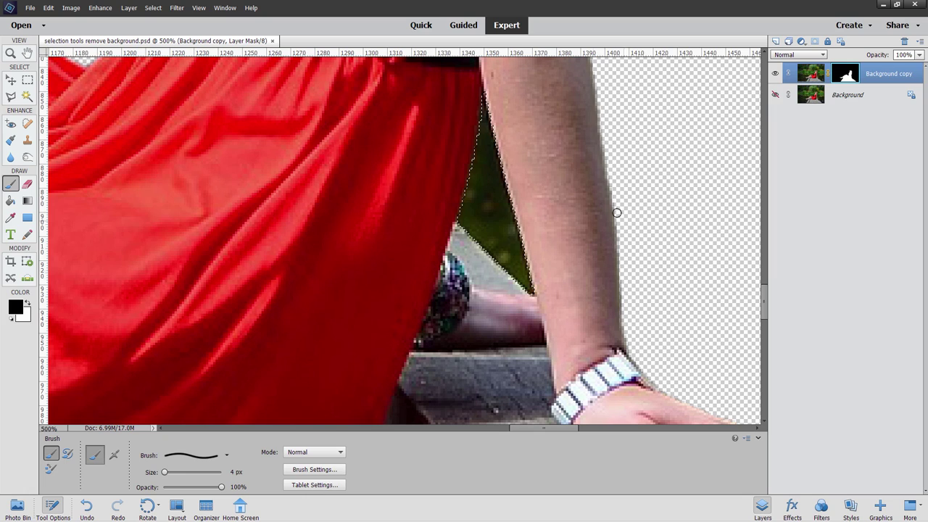
left_click_drag(165, 473, 182, 477)
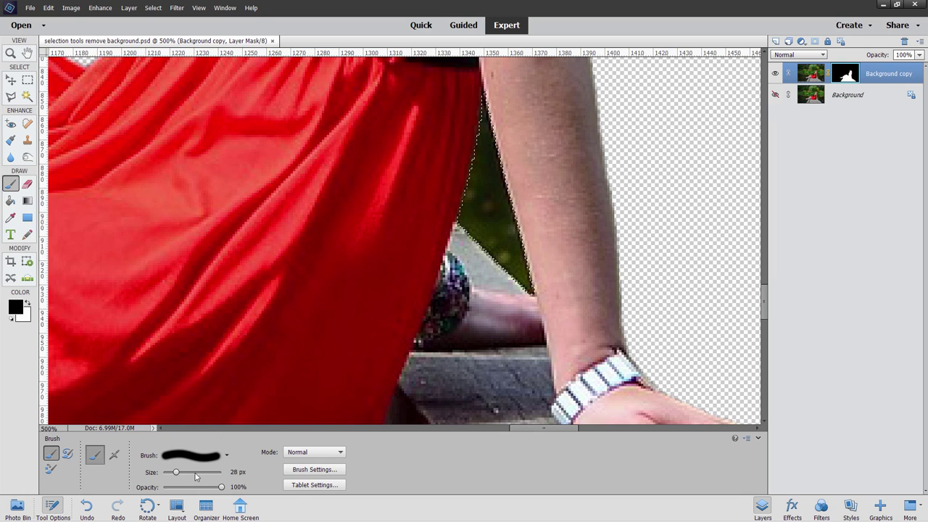
left_click_drag(148, 472, 118, 472)
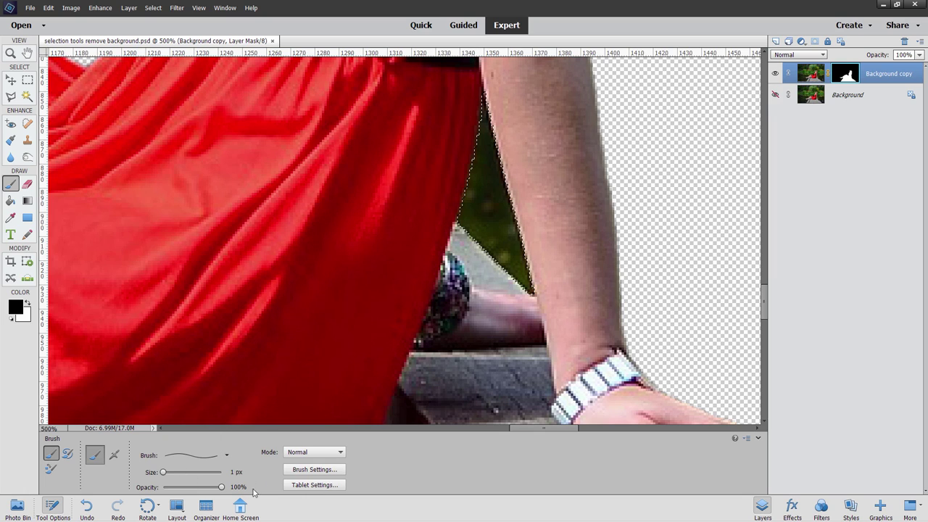
left_click(237, 472)
type("10")
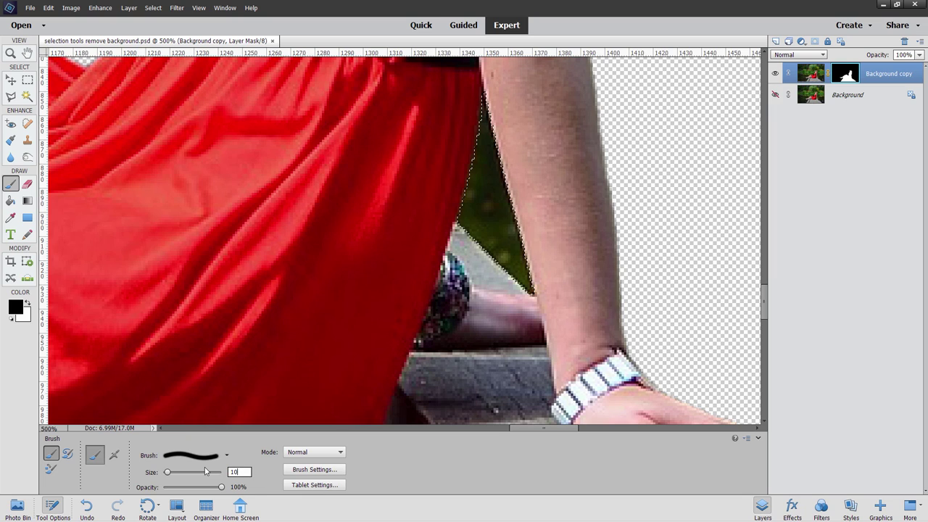
mouse_move(490, 210)
left_mouse_down()
mouse_move(486, 93)
mouse_move(497, 205)
mouse_move(505, 198)
mouse_move(476, 169)
mouse_move(481, 213)
mouse_move(505, 275)
mouse_move(520, 256)
left_mouse_up()
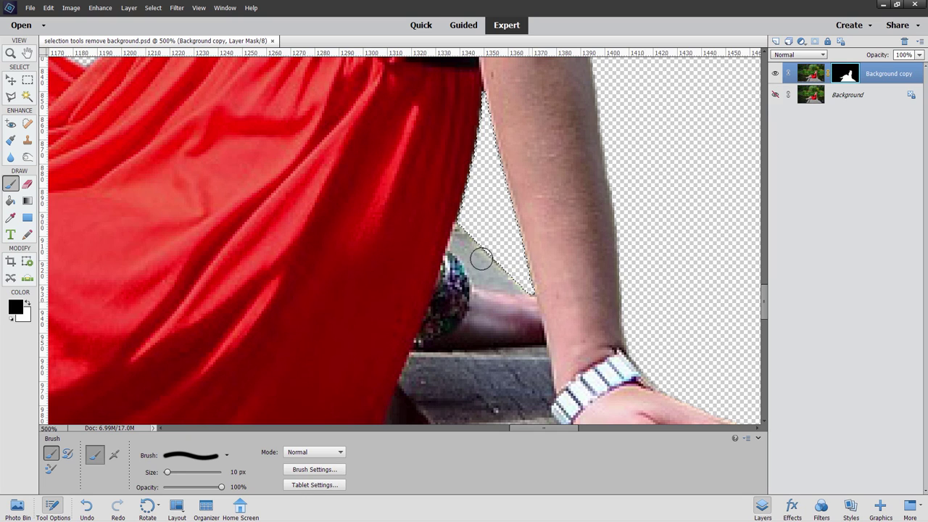
left_click_drag(537, 287, 495, 267)
key("ctrl+d")
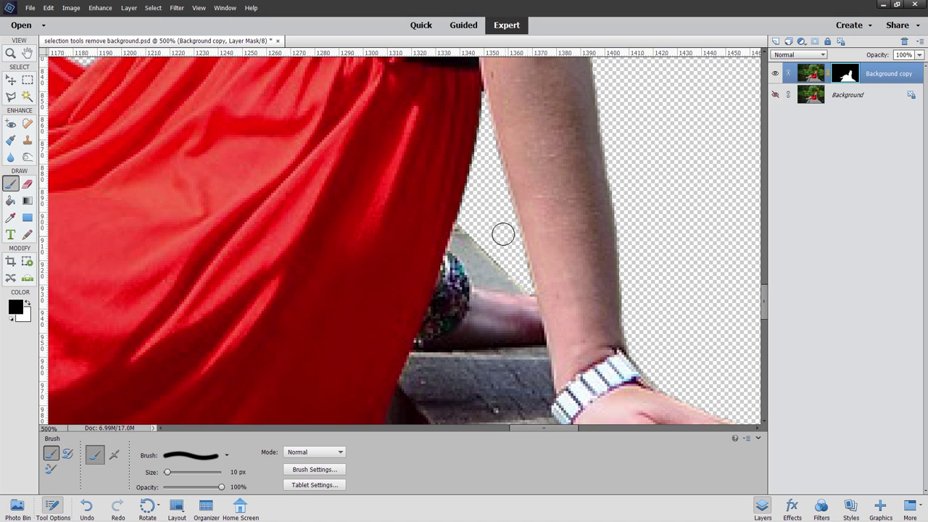
Fit the cutout image on screen and bring up beach-666122_1920.jpg as a floating window over it
left_click(11, 53)
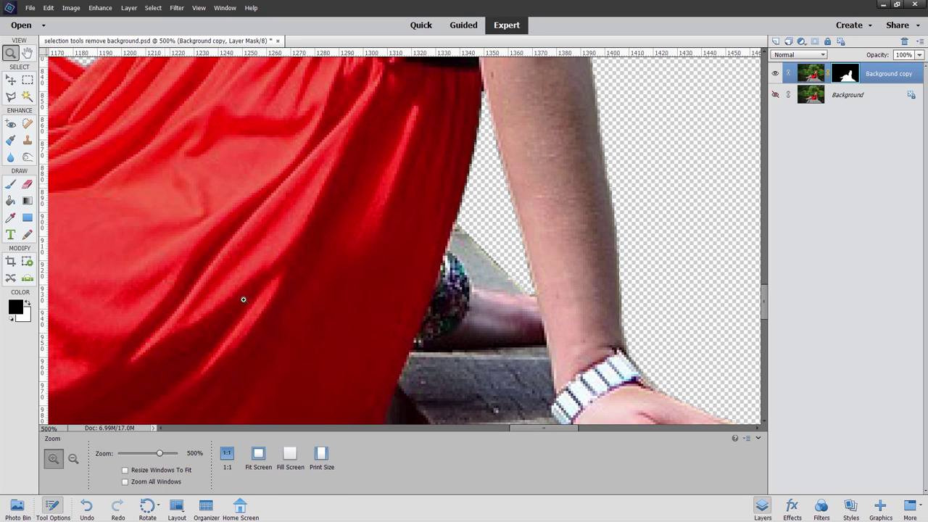
left_click(259, 457)
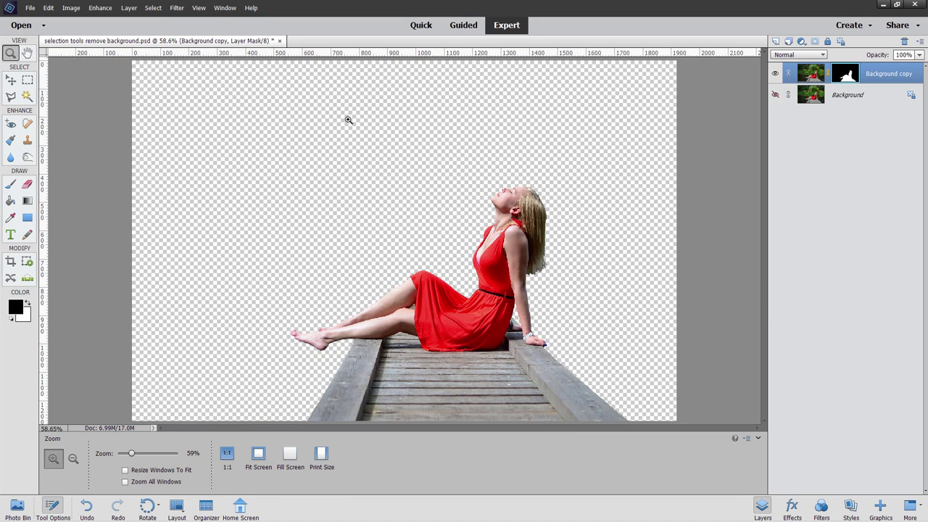
left_click(13, 82)
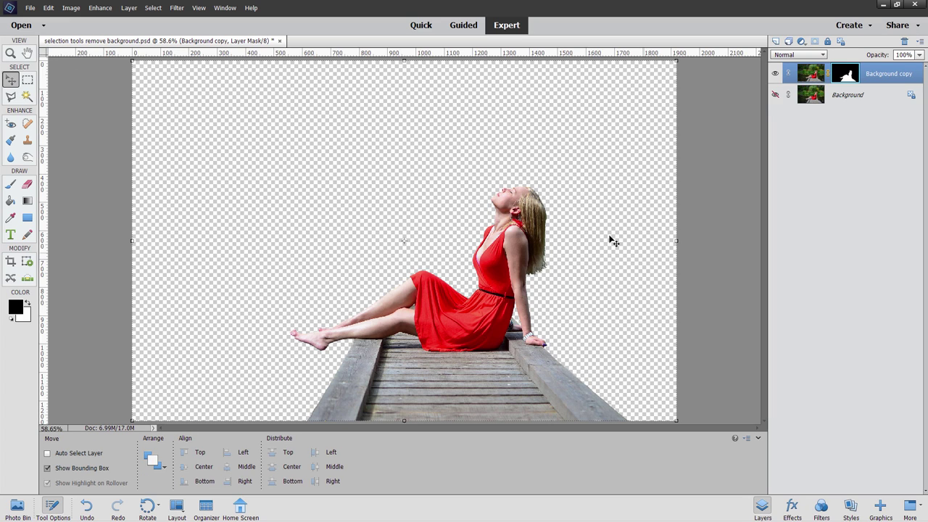
left_click(16, 504)
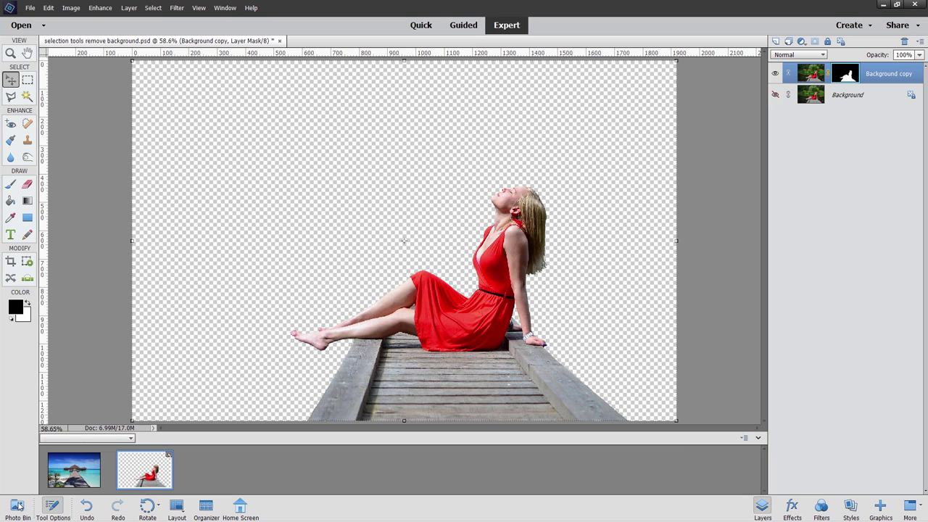
left_click(87, 472)
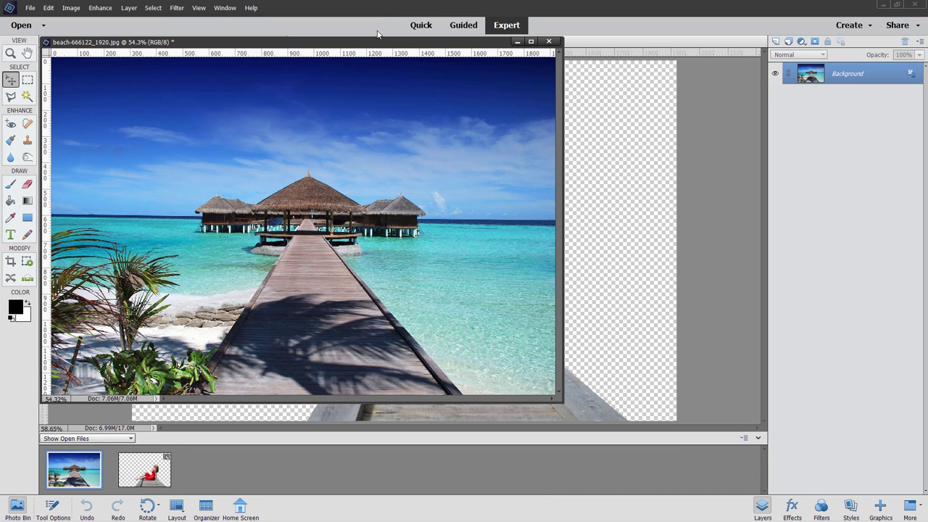
left_click_drag(371, 54, 542, 116)
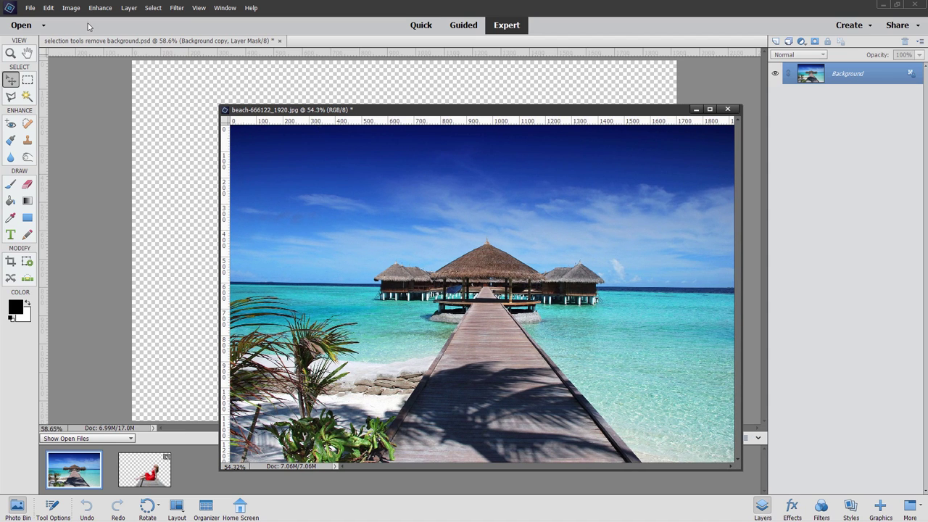
Check in the general preferences that floating documents are allowed in Expert mode
left_click(48, 7)
mouse_move(64, 188)
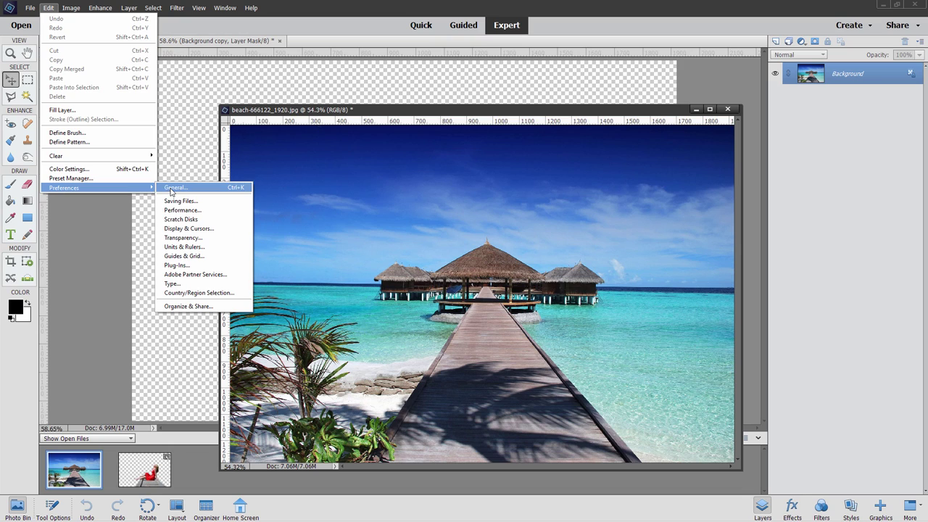
left_click(174, 188)
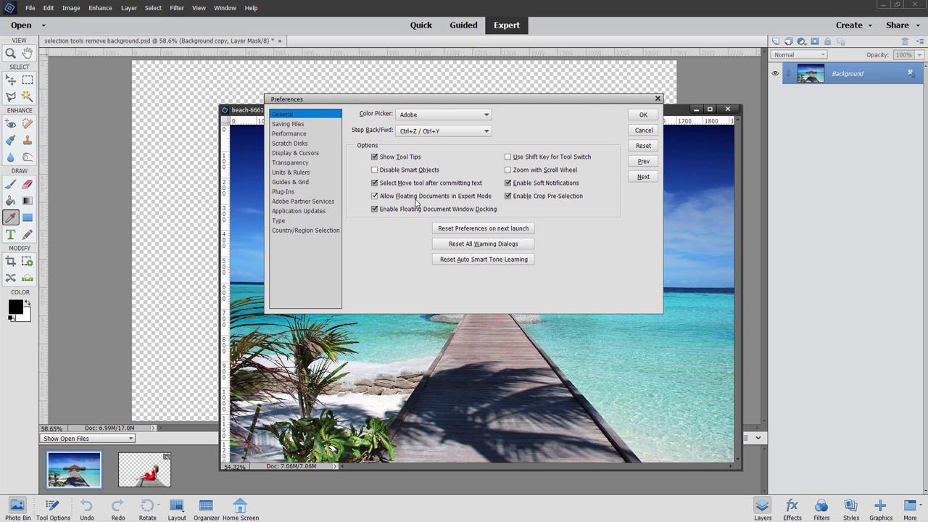
left_click(378, 197)
left_click(642, 116)
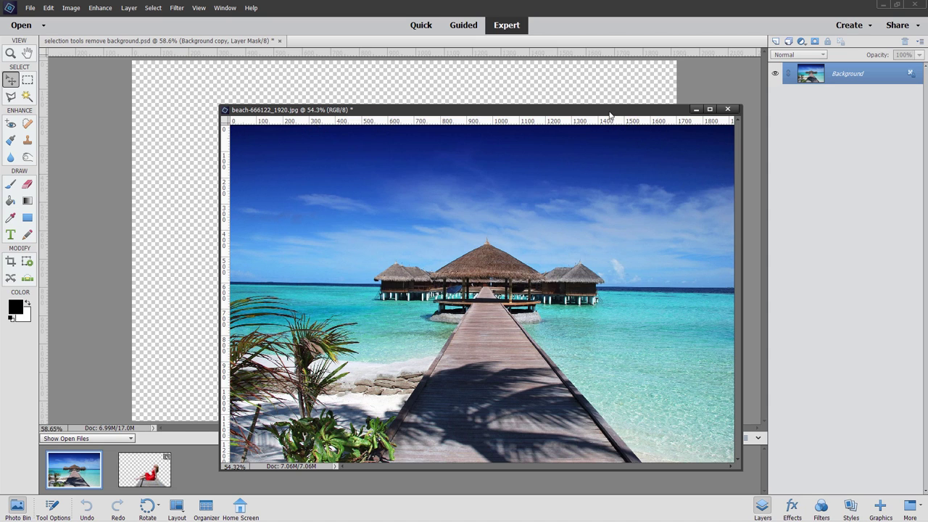
Copy the beach photo's Background layer into the cutout document and close the beach photo's window
left_click_drag(613, 115, 664, 247)
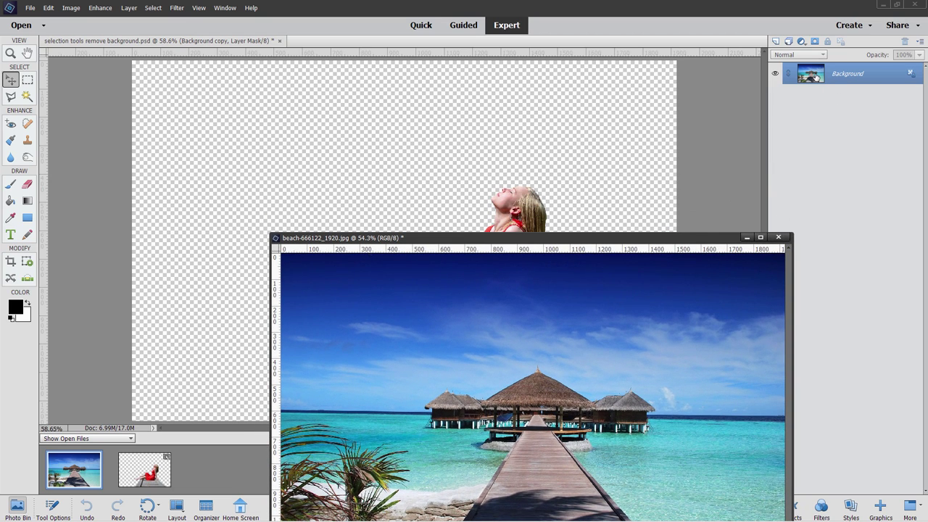
left_click_drag(816, 76, 430, 143)
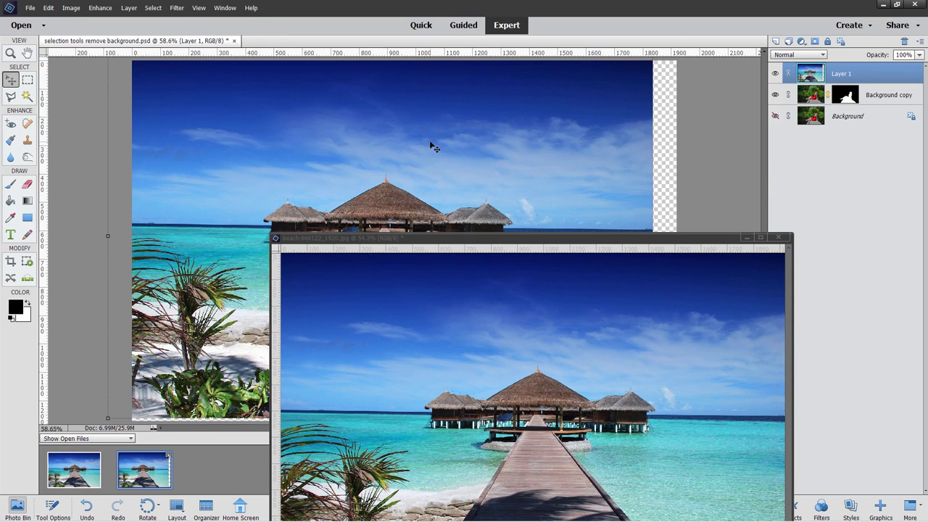
left_click(785, 236)
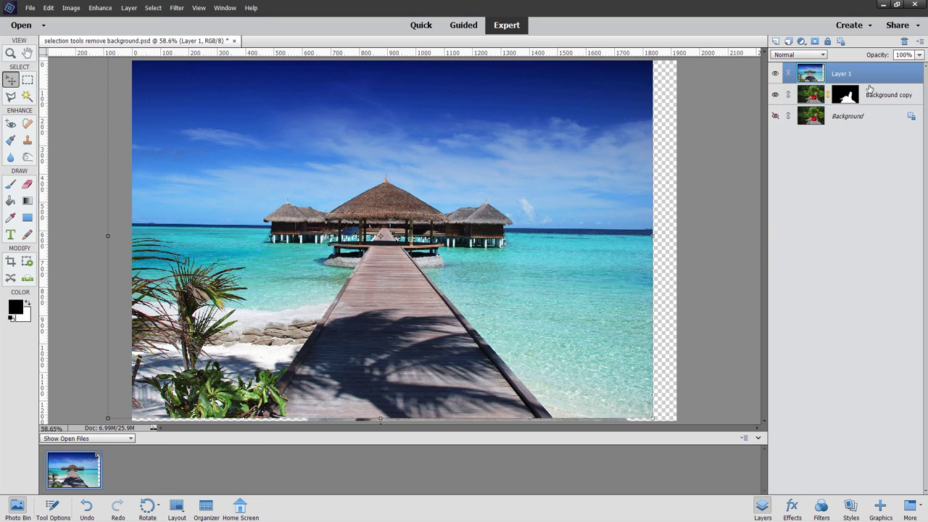
Place Layer 1 beneath Background copy and scale it proportionally to about 112%, positioned to fill the canvas behind the woman
left_click_drag(873, 73, 877, 107)
left_click_drag(595, 279, 566, 334)
left_click_drag(649, 92, 715, 46)
left_click_drag(599, 207, 615, 191)
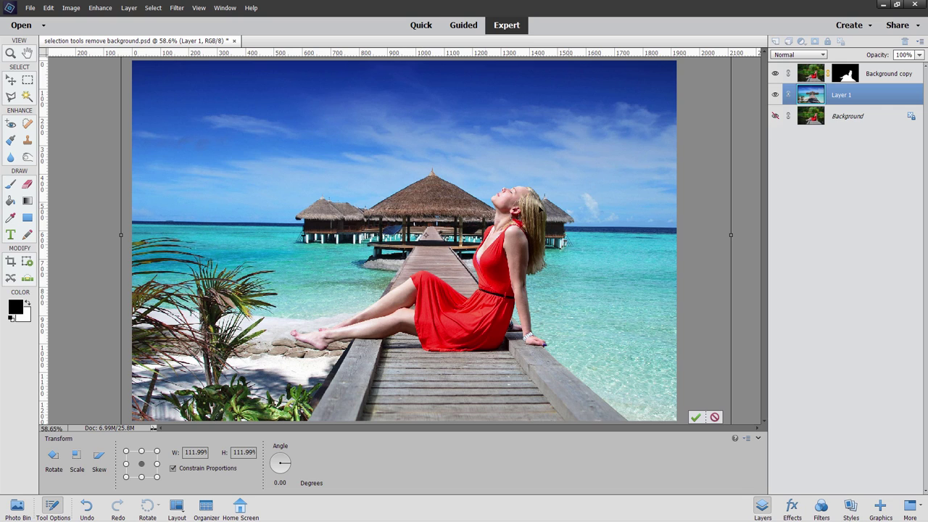
left_click(695, 417)
Skew the beach layer's upper edge slightly to the left so its boardwalk lines up with the dock, and apply the transform
left_click(11, 52)
left_click_drag(134, 457, 129, 456)
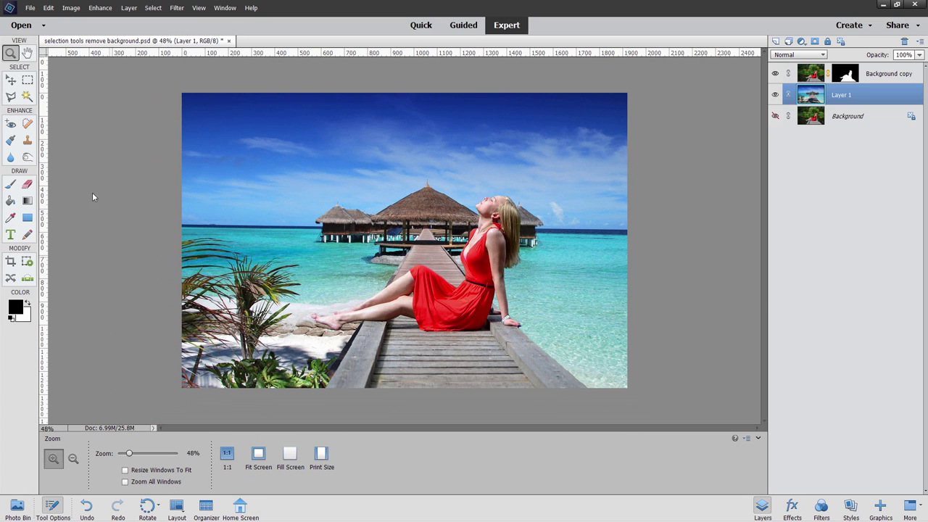
left_click(11, 81)
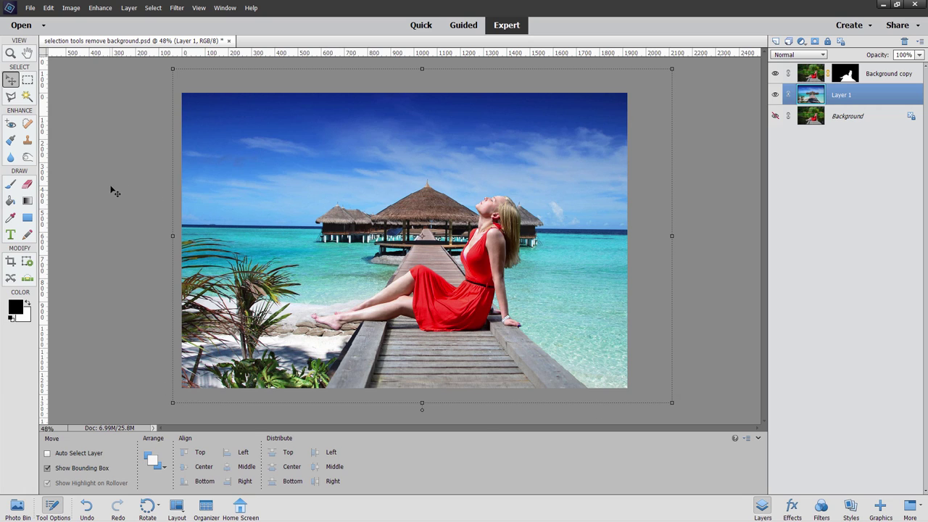
left_click(71, 8)
mouse_move(88, 31)
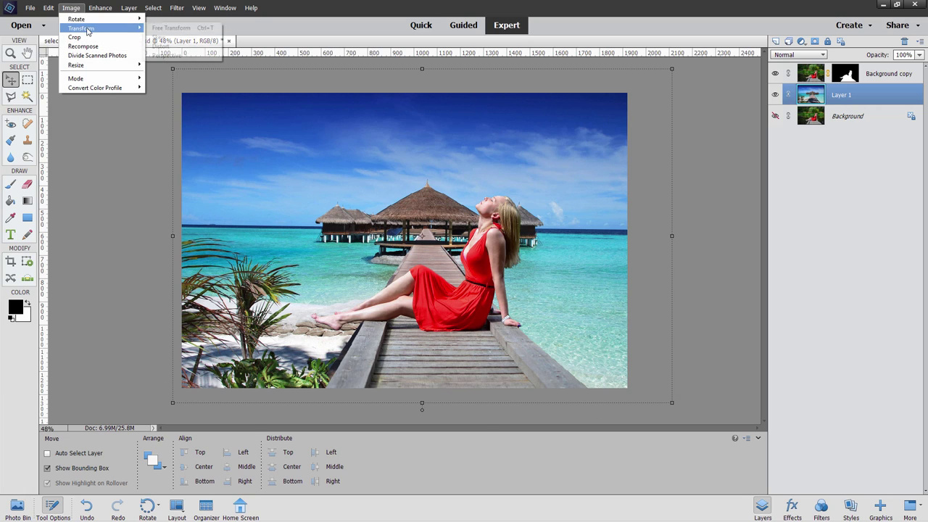
left_click(174, 28)
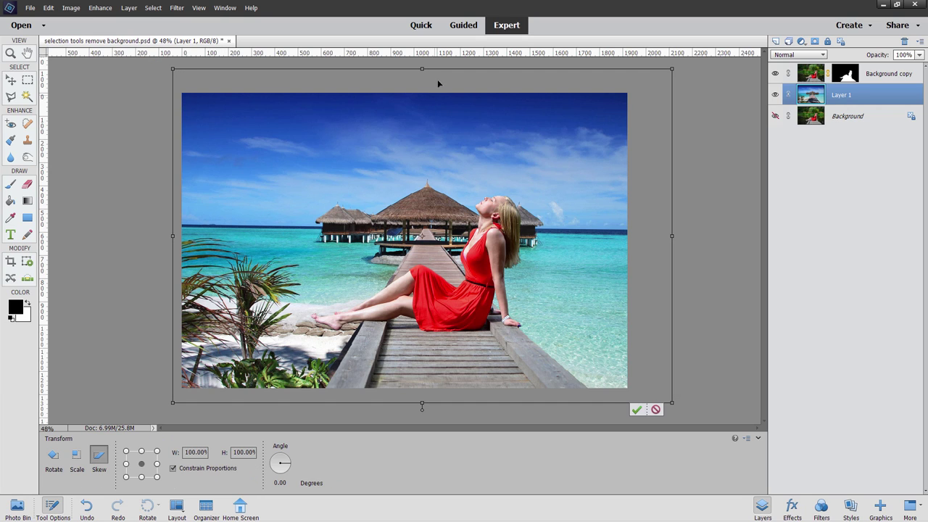
left_click_drag(420, 68, 415, 69)
left_click_drag(388, 236, 389, 236)
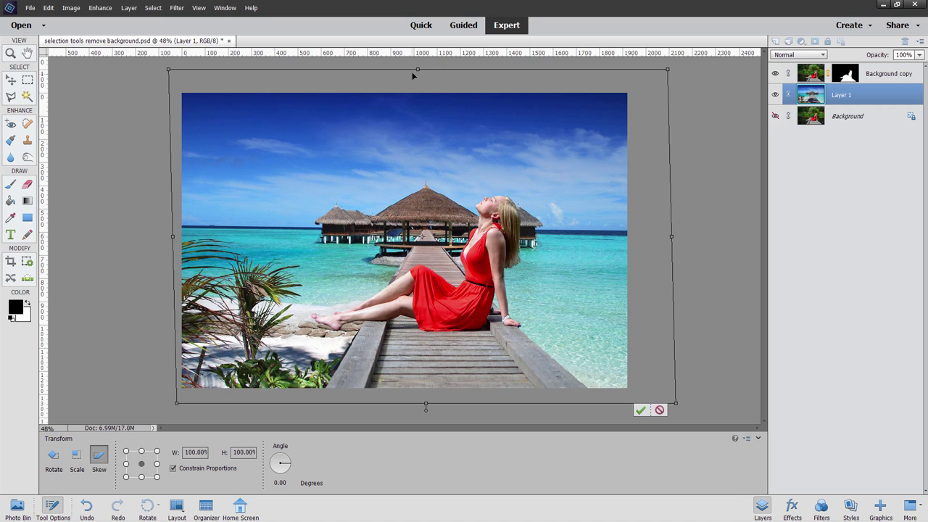
left_click_drag(413, 71, 411, 70)
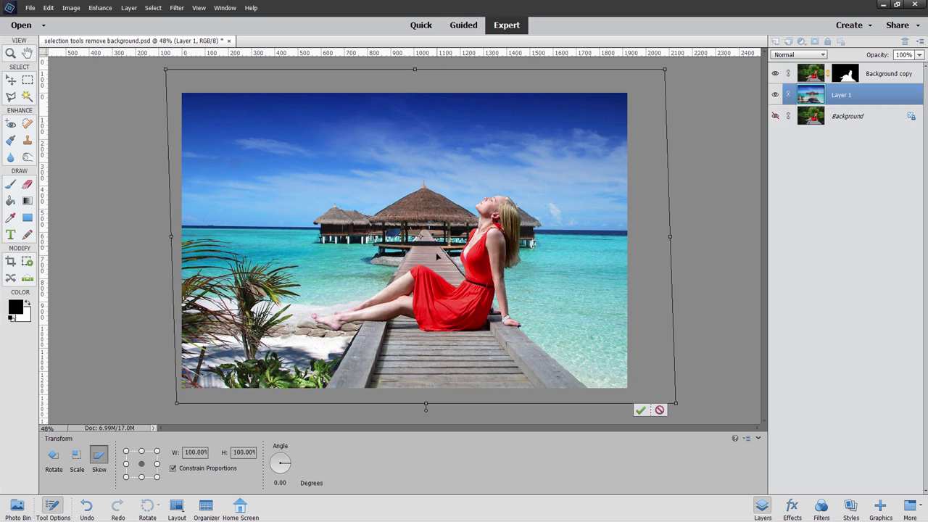
left_click(641, 410)
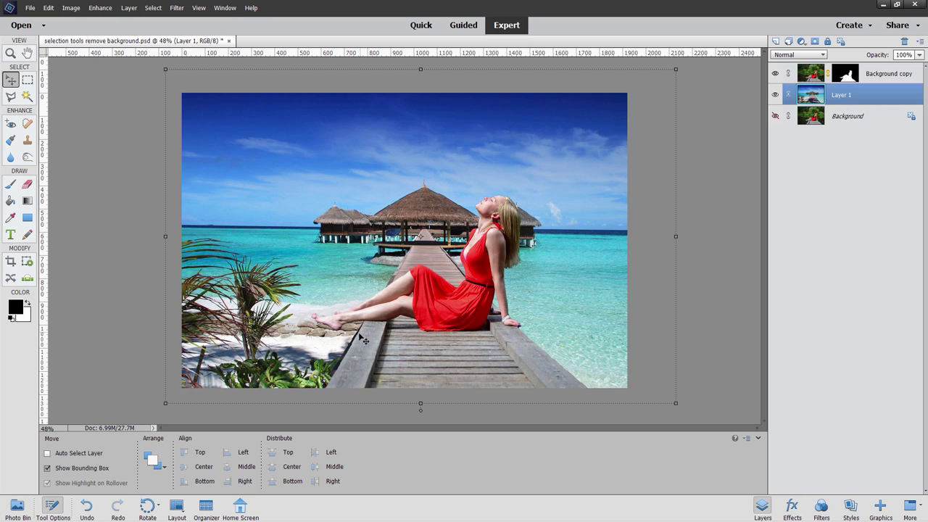
Clone sand, sandbags and plants over the beach boardwalk's dark edge along the dock's left side on Layer 1, using a 35 px Clone Stamp
left_click(11, 55)
left_click(346, 358)
left_click(348, 359)
left_click(342, 366)
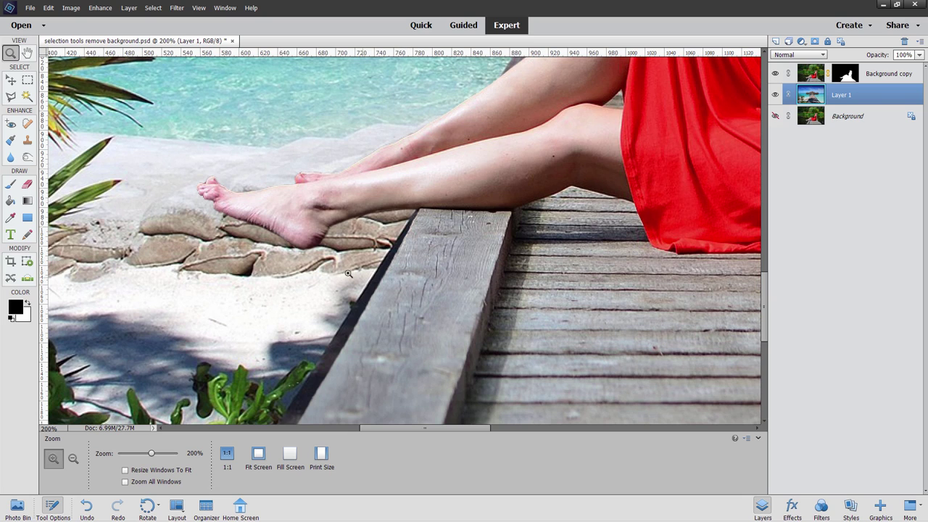
left_click(28, 140)
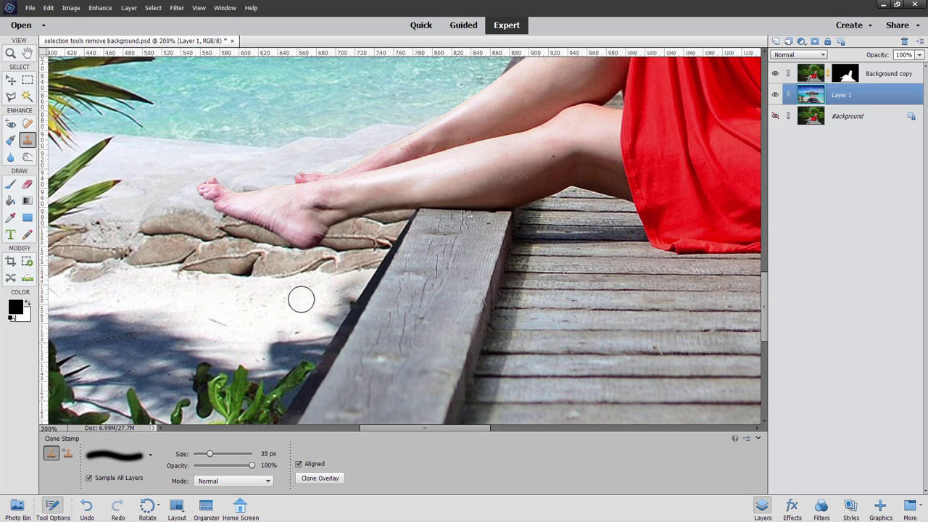
left_click(359, 251, "alt")
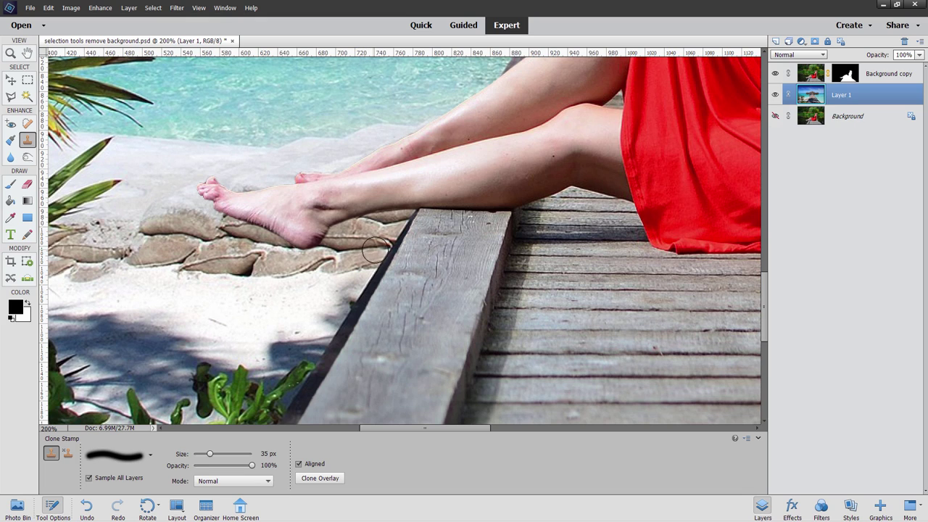
mouse_move(386, 251)
left_mouse_down()
mouse_move(428, 219)
mouse_move(375, 276)
mouse_move(359, 311)
mouse_move(373, 288)
mouse_move(344, 313)
mouse_move(350, 289)
mouse_move(360, 302)
mouse_move(321, 309)
mouse_move(344, 316)
mouse_move(321, 321)
mouse_move(350, 320)
mouse_move(330, 327)
mouse_move(349, 329)
mouse_move(319, 347)
mouse_move(337, 350)
mouse_move(321, 361)
mouse_move(323, 389)
mouse_move(290, 406)
mouse_move(330, 399)
mouse_move(399, 239)
mouse_move(351, 277)
left_mouse_up()
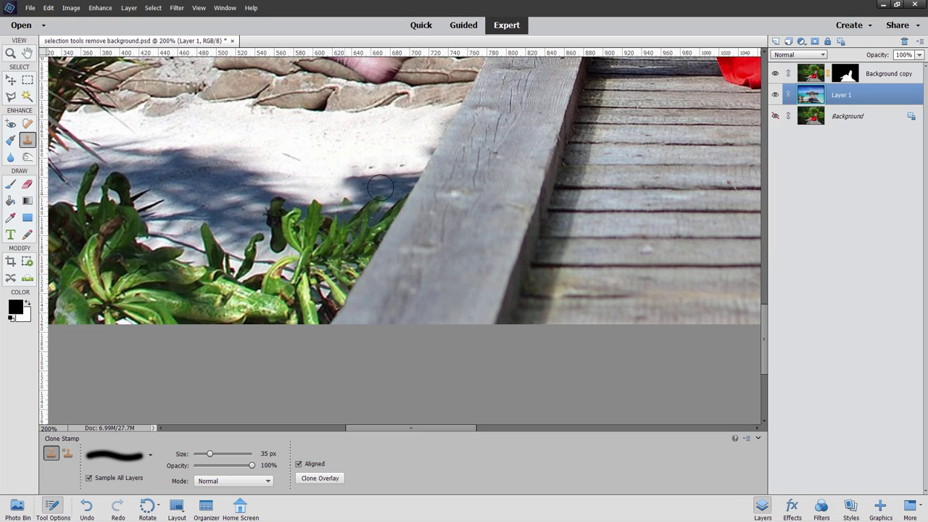
key("z")
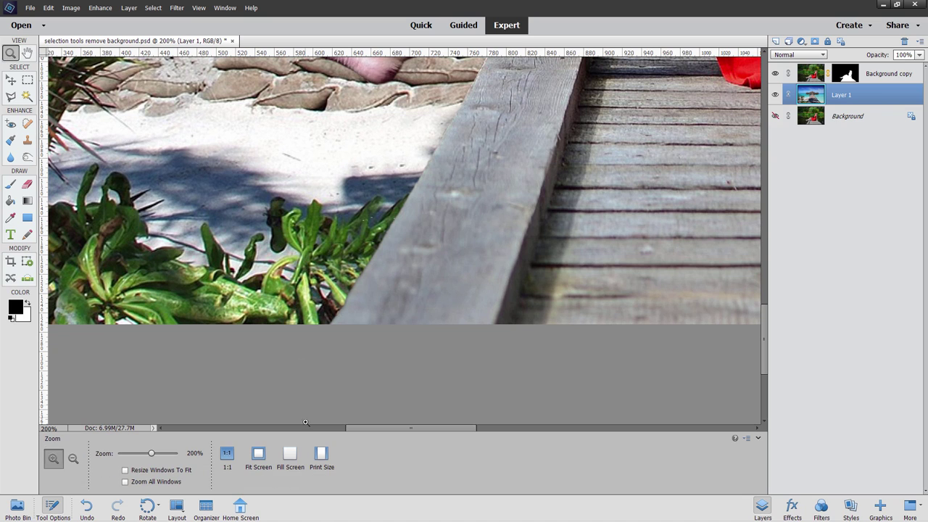
left_click(259, 456)
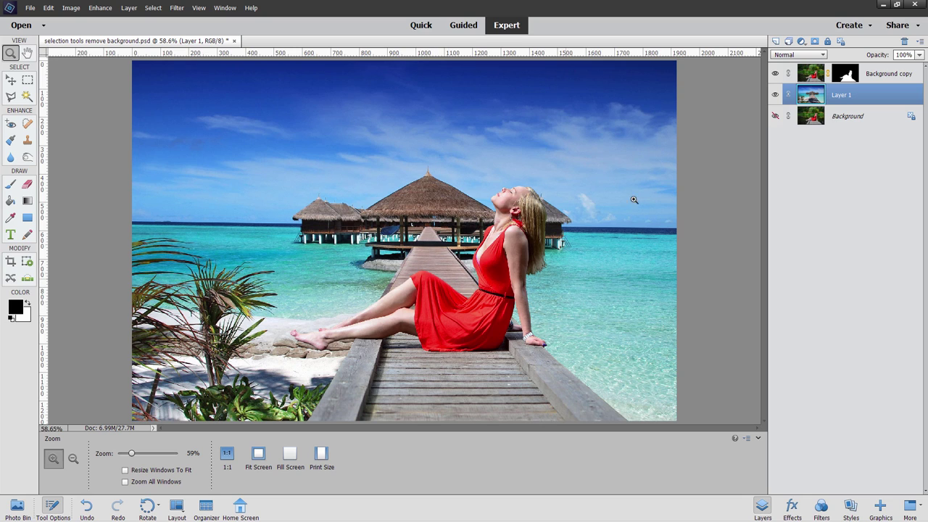
Add a Photo Filter adjustment layer clipped to Background copy, using Warming Filter (85) at 25% density
left_click(873, 77)
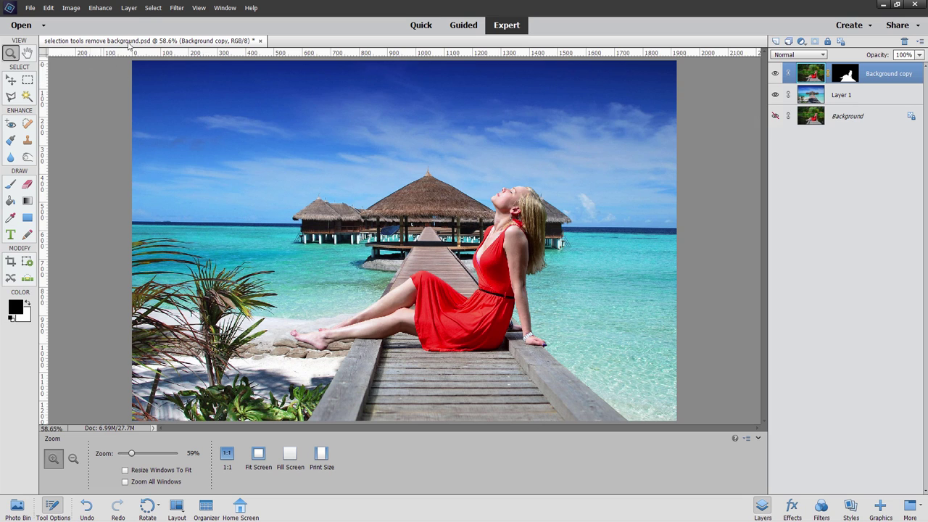
left_click(132, 10)
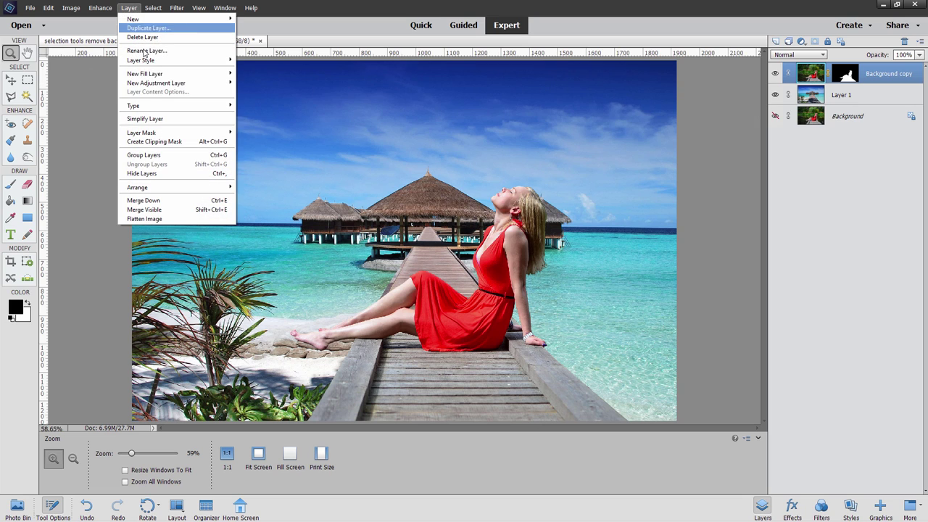
mouse_move(152, 85)
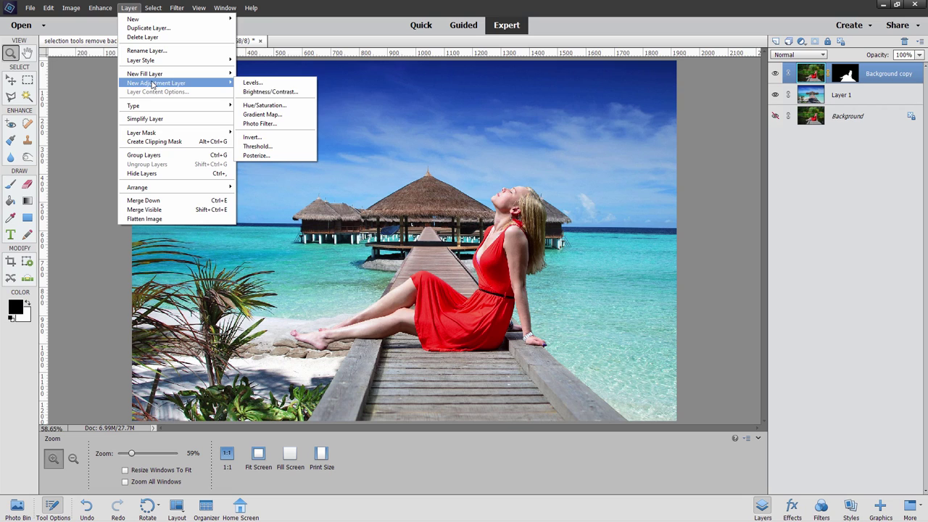
left_click(263, 123)
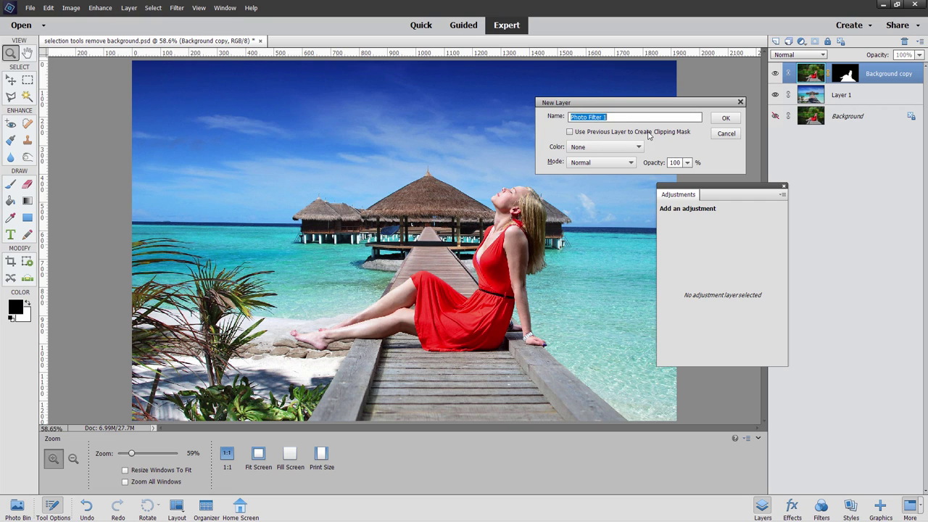
left_click(570, 132)
left_click(725, 121)
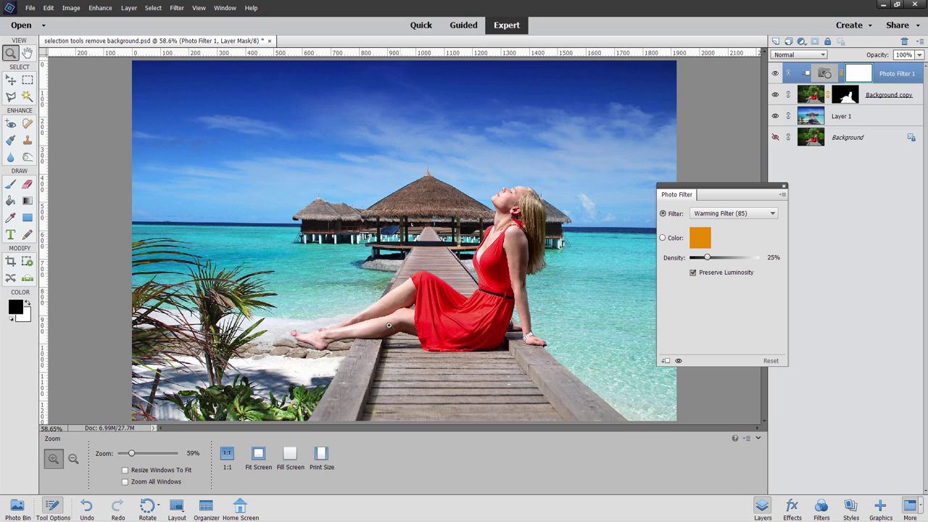
Compare the cutout with the Photo Filter hidden and shown, close the filter's settings and switch to the Move tool
left_click(679, 361)
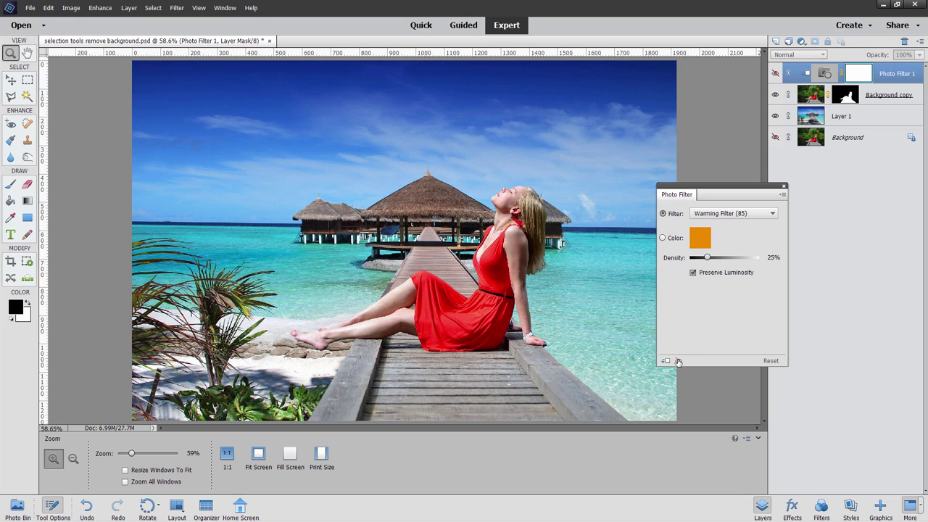
left_click(679, 361)
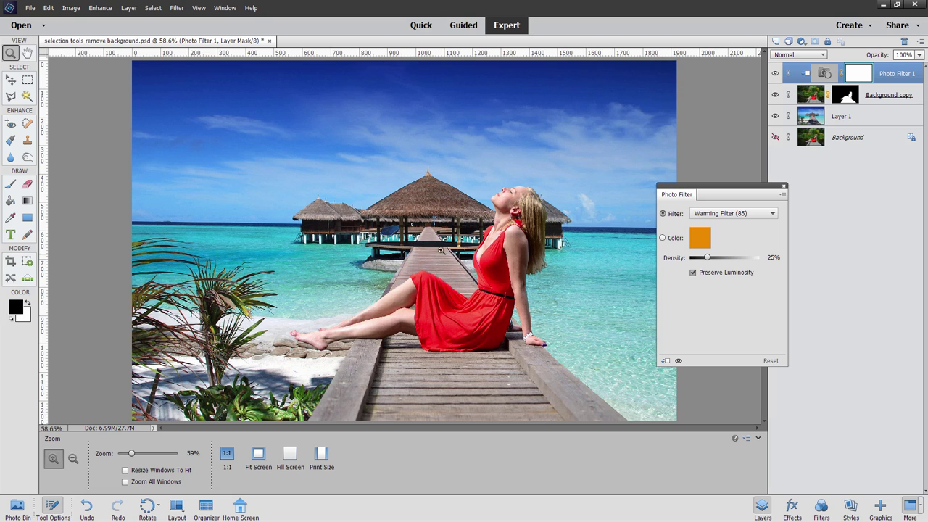
left_click(783, 186)
key("v")
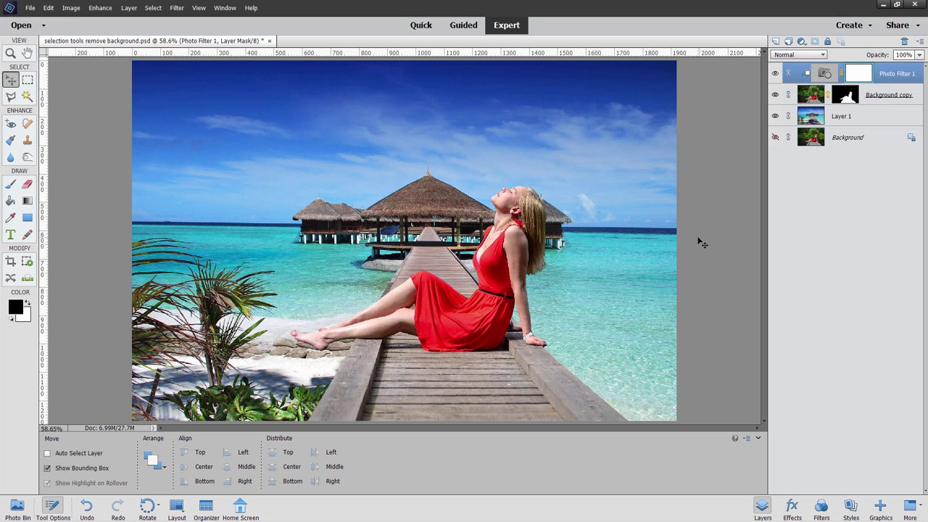
Show the original Background layer and toggle Layer 1's visibility to compare the forest original with the beach composite, leaving Layer 1 visible
left_click(776, 137)
left_click(776, 118)
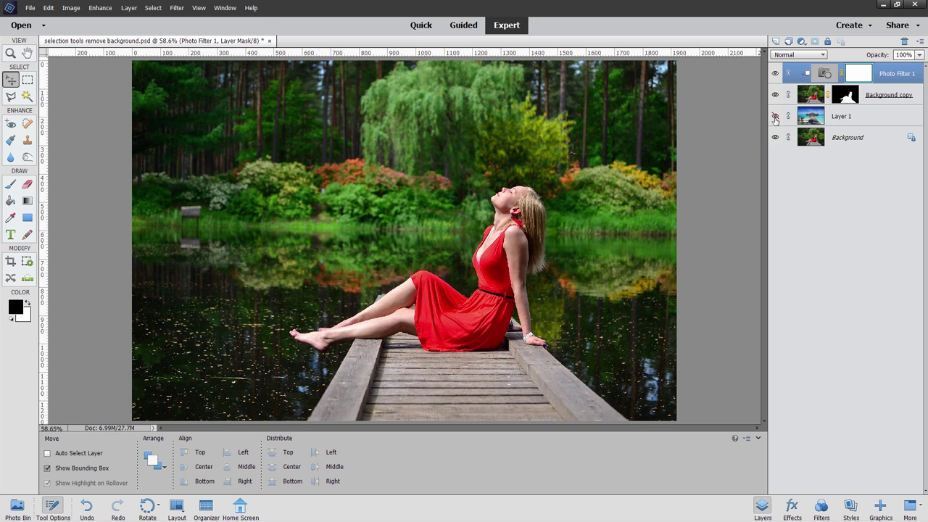
left_click(776, 117)
left_click(775, 118)
left_click(775, 118)
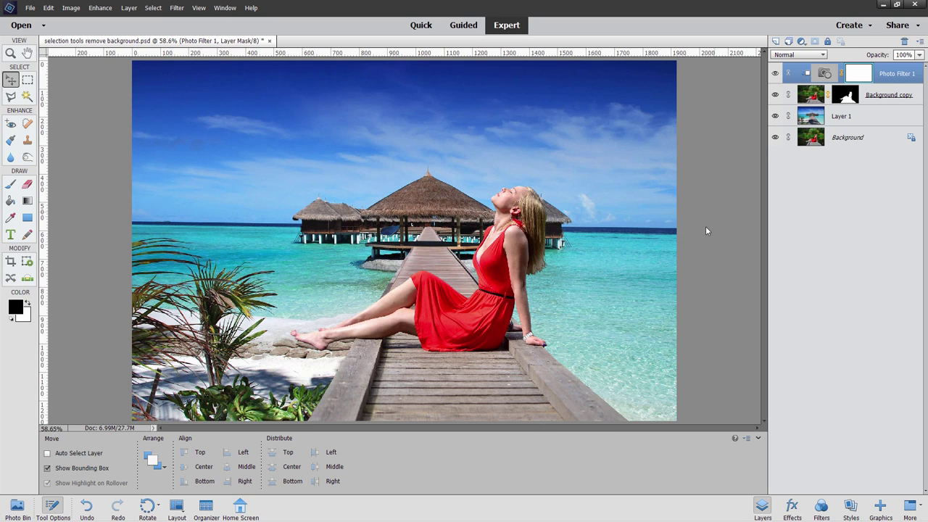